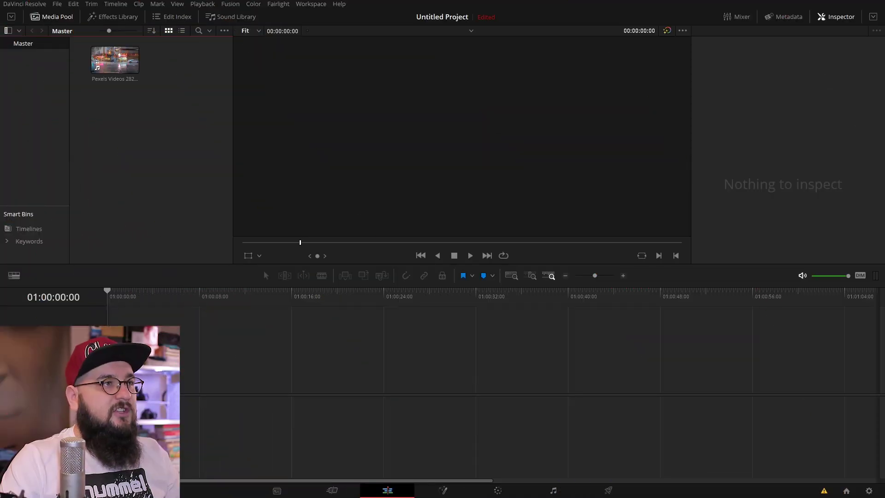
Preview the rainy street clip and drag it onto the empty timeline to create Timeline 1
left_click(121, 72)
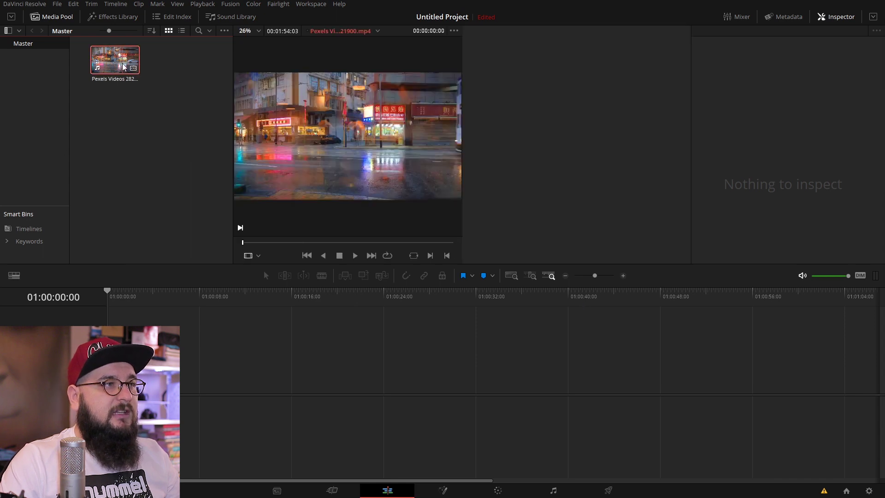
left_click_drag(246, 246, 176, 243)
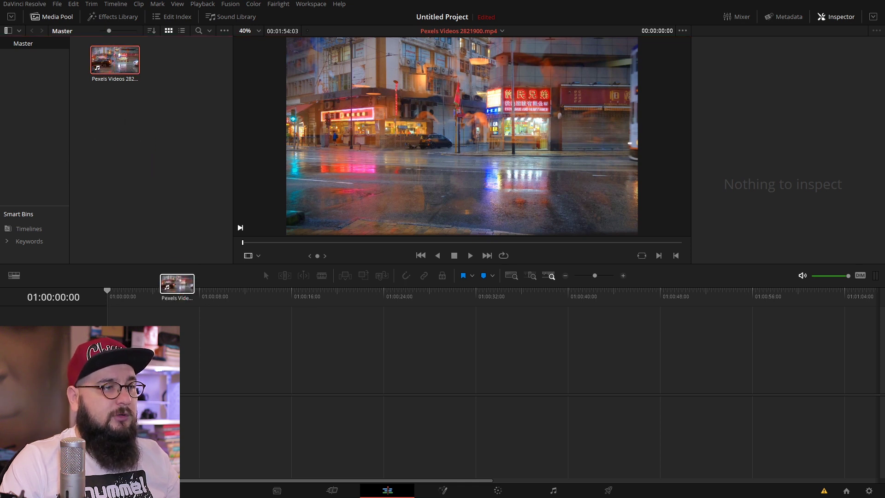
left_click_drag(116, 75, 176, 295)
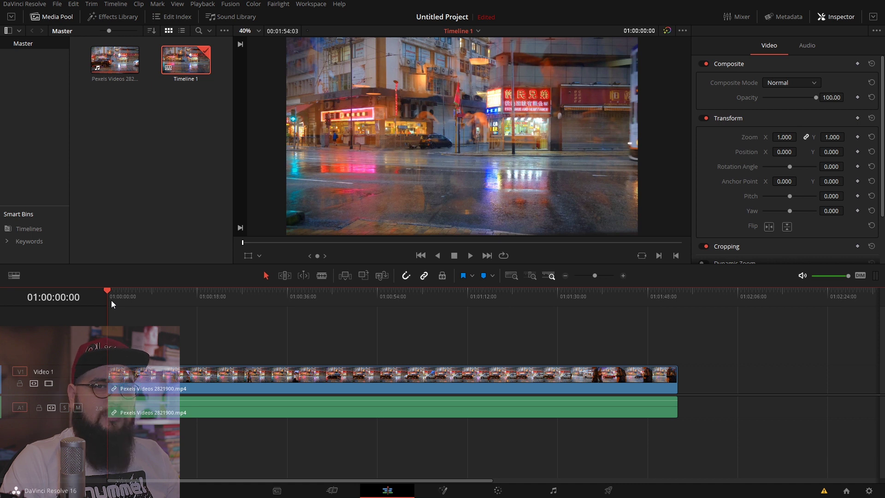
Split the clip at 01:00:18:10, delete everything after the cut, and remove its A1 audio
left_click(124, 303)
mouse_move(128, 293)
left_mouse_down()
mouse_move(118, 295)
mouse_move(200, 301)
left_mouse_up()
left_click_drag(252, 333, 255, 424)
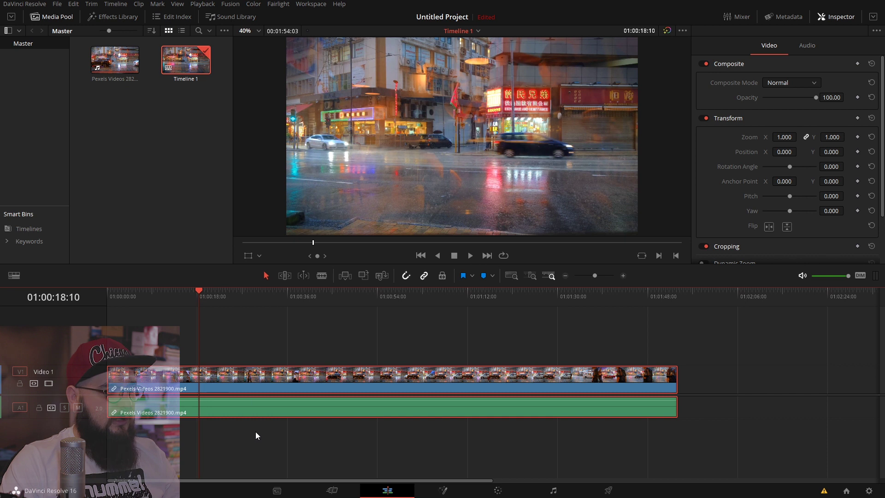
key("ctrl+b")
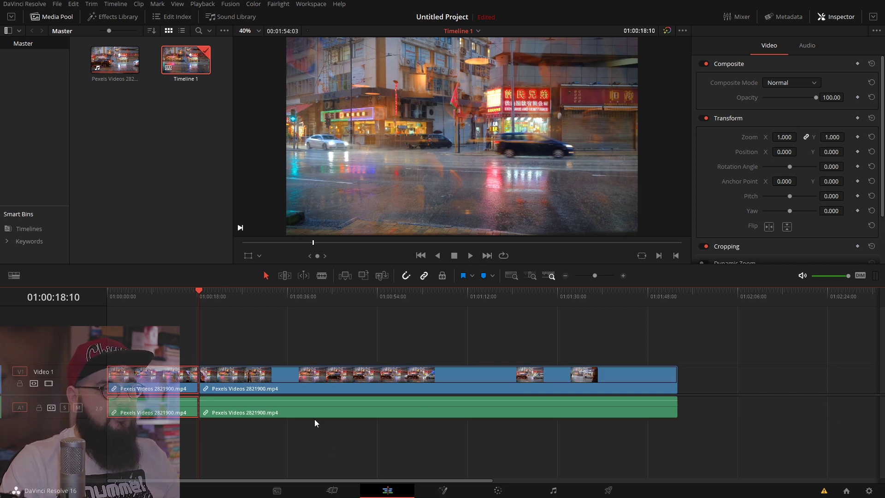
left_click(291, 374)
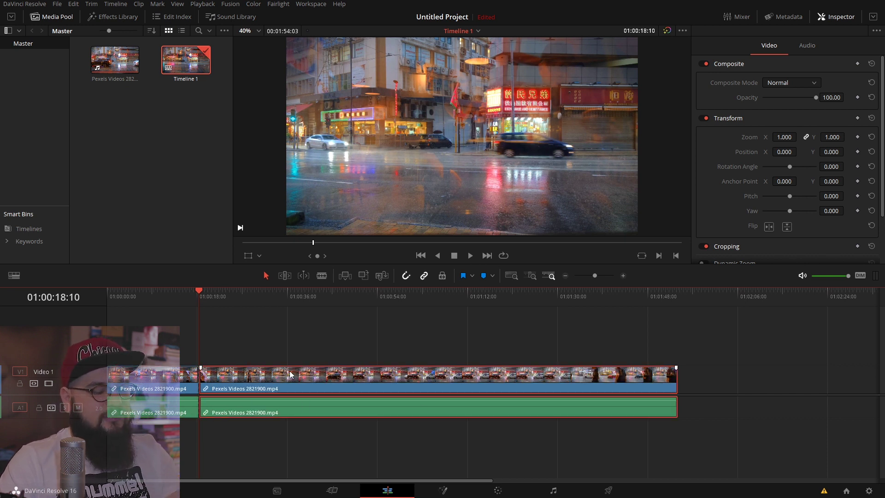
key("Delete")
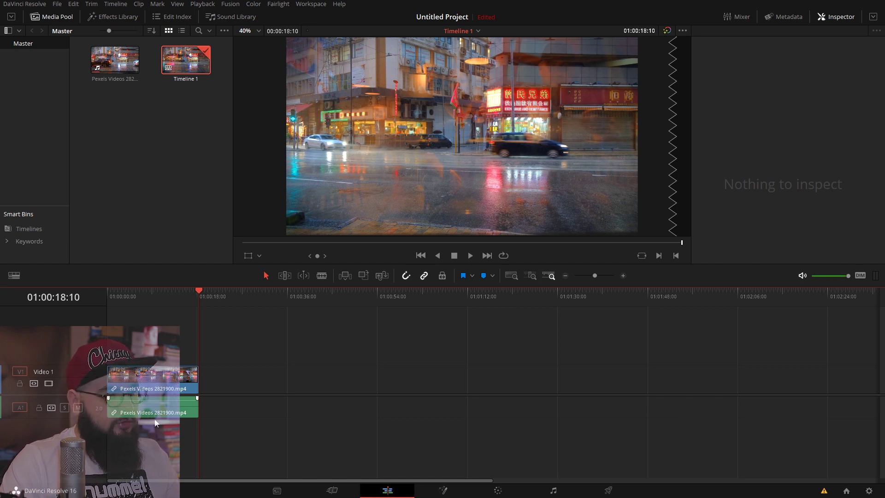
left_click(156, 415)
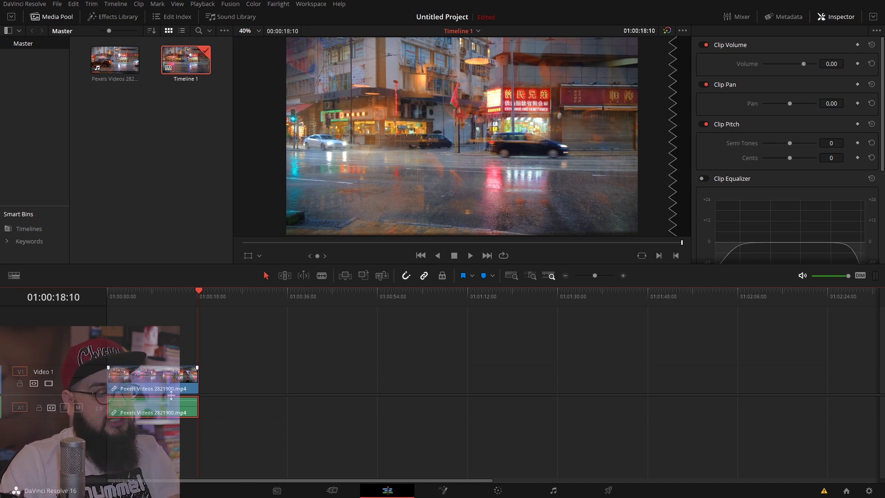
key("Delete")
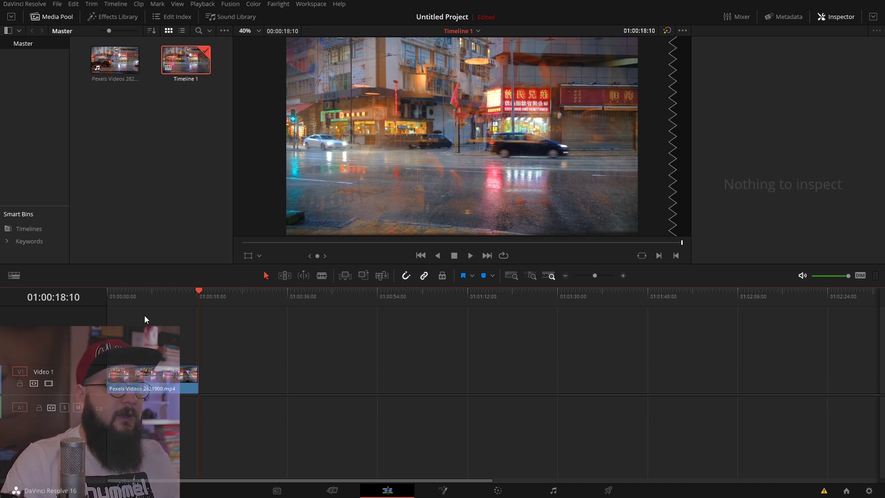
Convert the V1 clip into Fusion Clip 1 and open it on the Fusion page
right_click(141, 383)
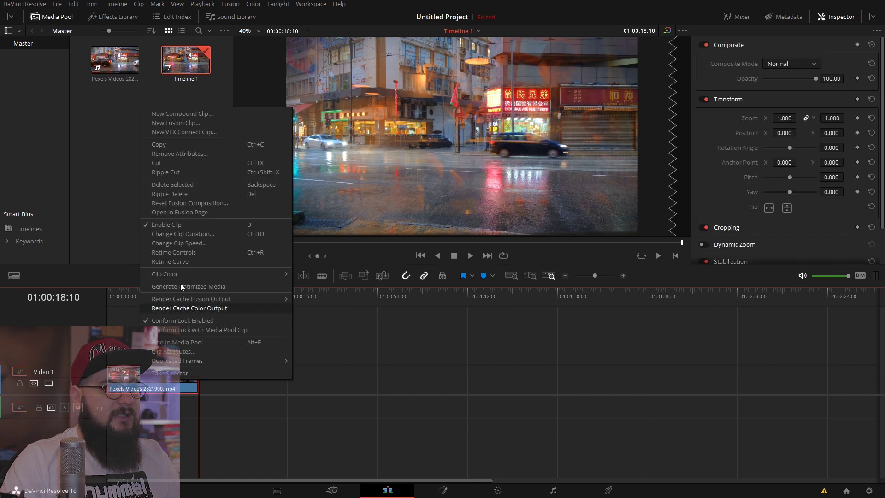
left_click(181, 70)
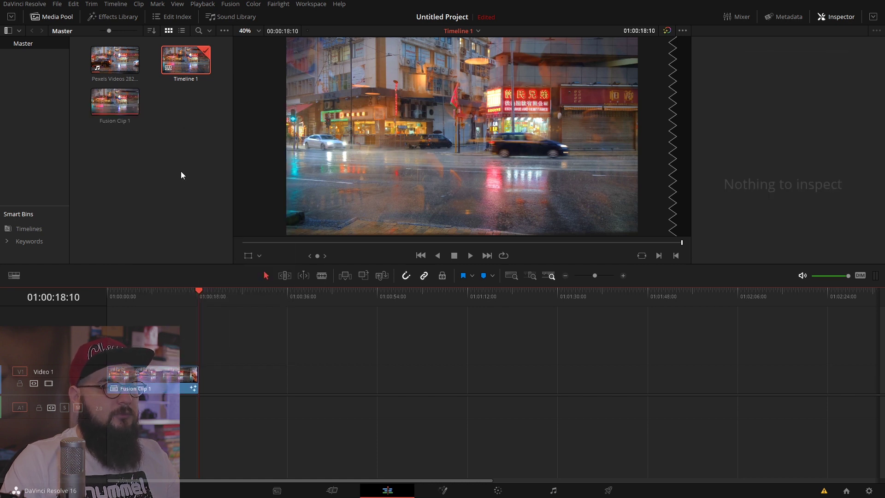
left_click(159, 290)
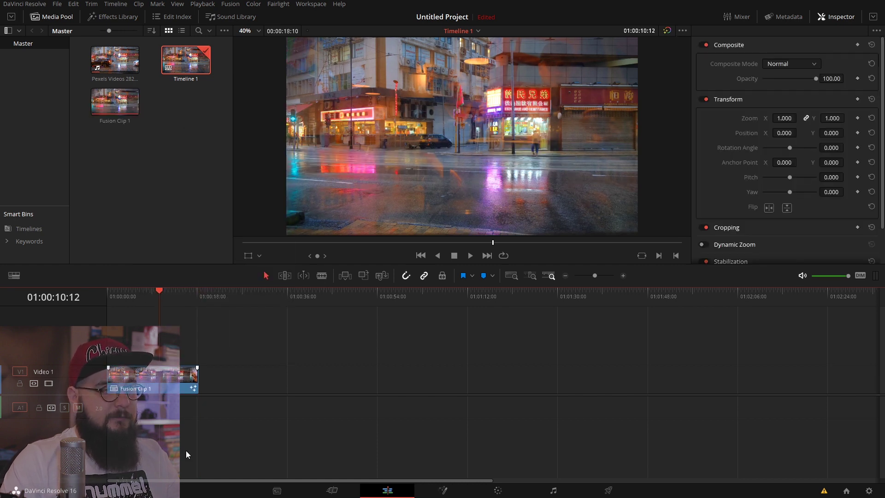
left_click(445, 492)
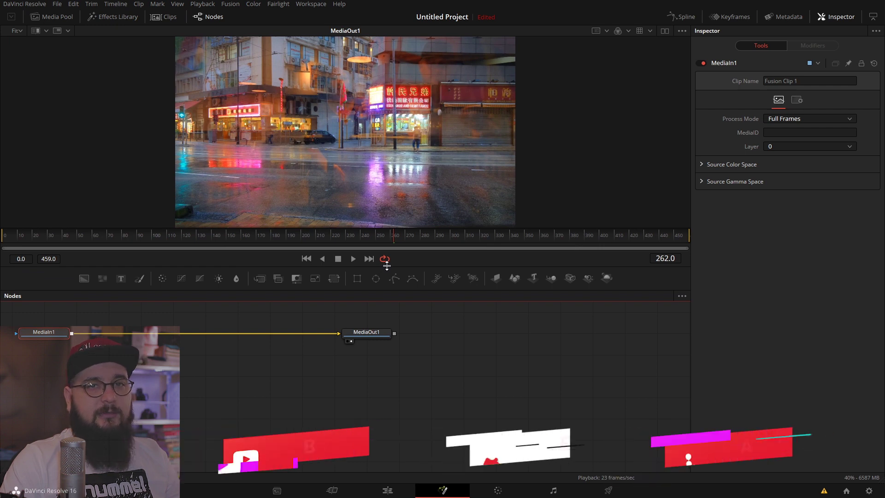
Enlarge the viewer and centre the MediaIn1 and MediaOut1 nodes in the node graph
left_click_drag(388, 277, 388, 303)
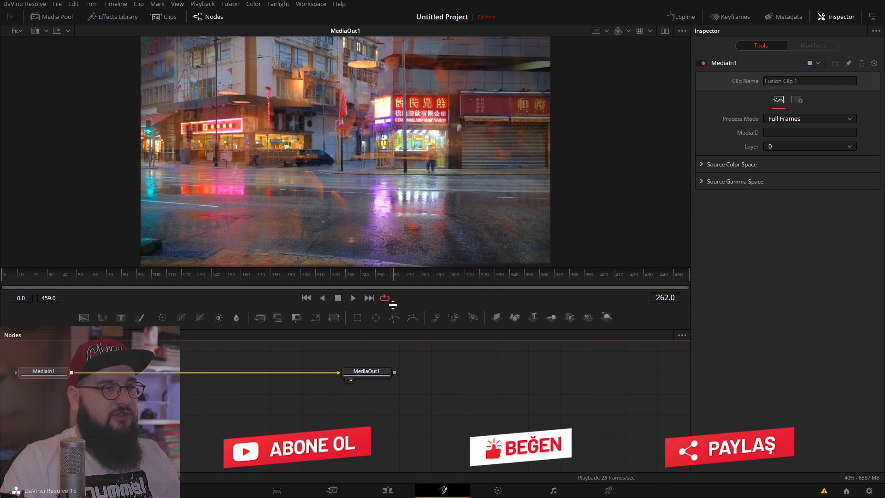
mouse_move(342, 378)
left_mouse_down()
mouse_move(386, 370)
mouse_move(508, 407)
mouse_move(511, 400)
left_mouse_up()
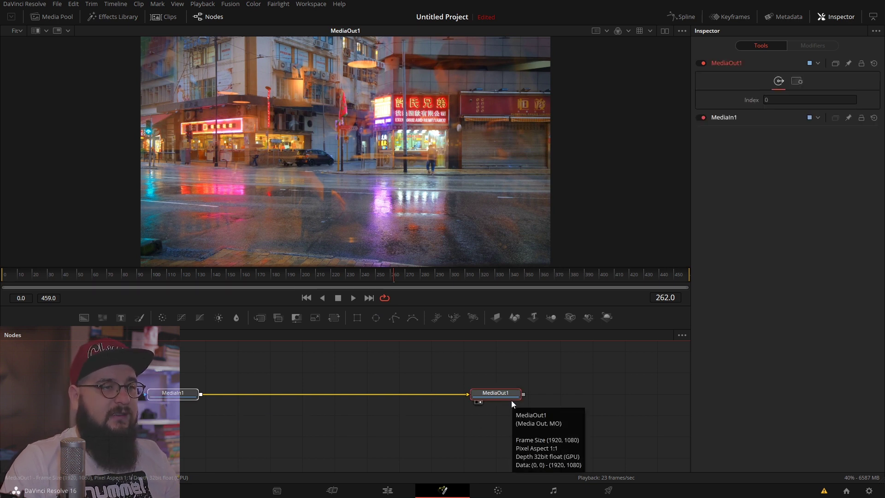
left_click(394, 419)
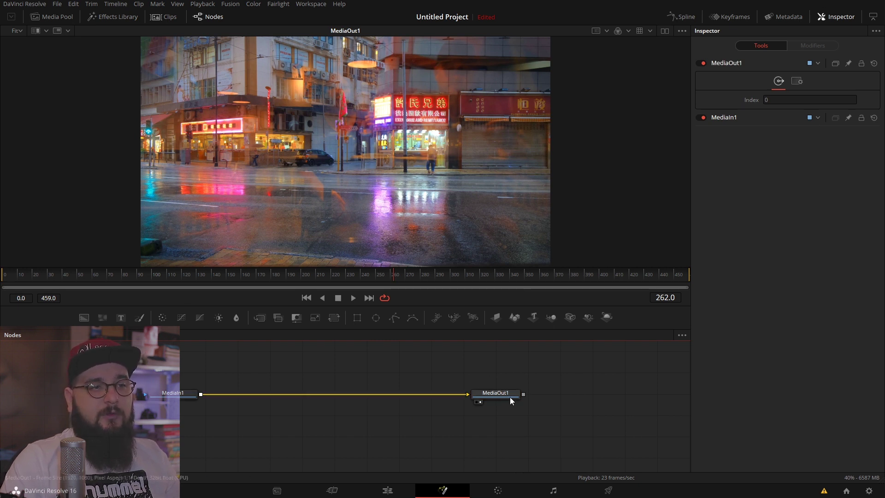
left_click(187, 396)
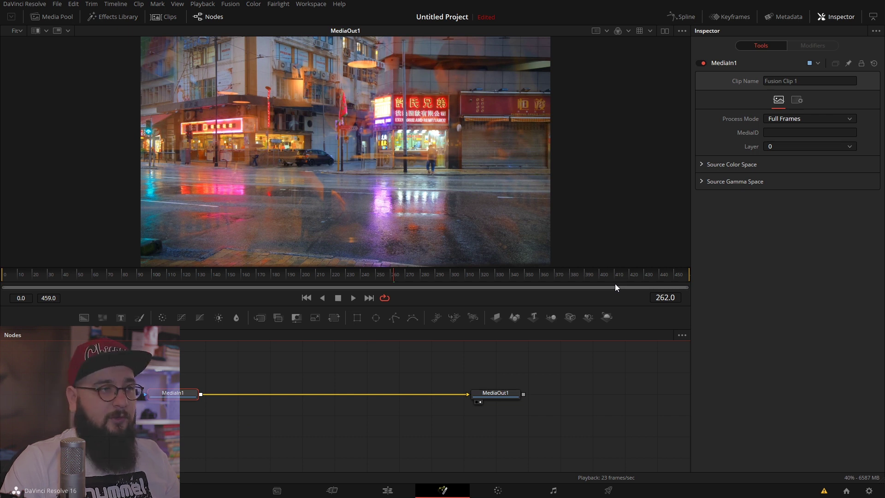
left_click(232, 384)
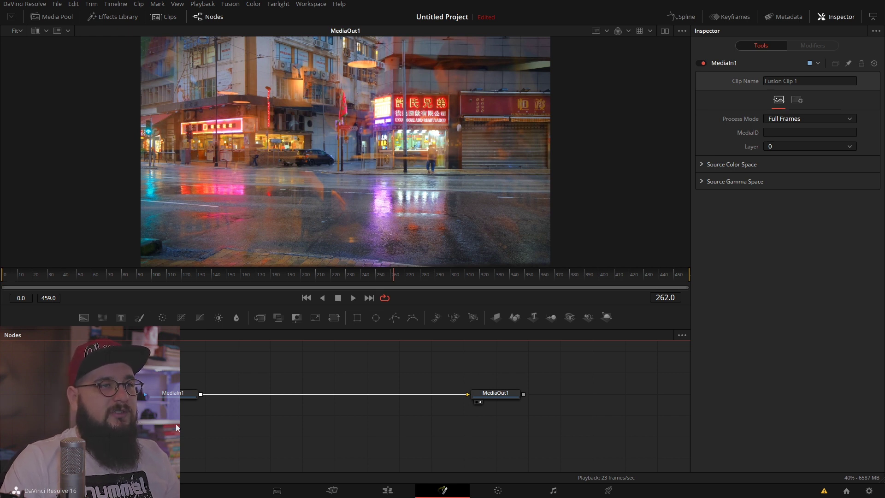
left_click(179, 398)
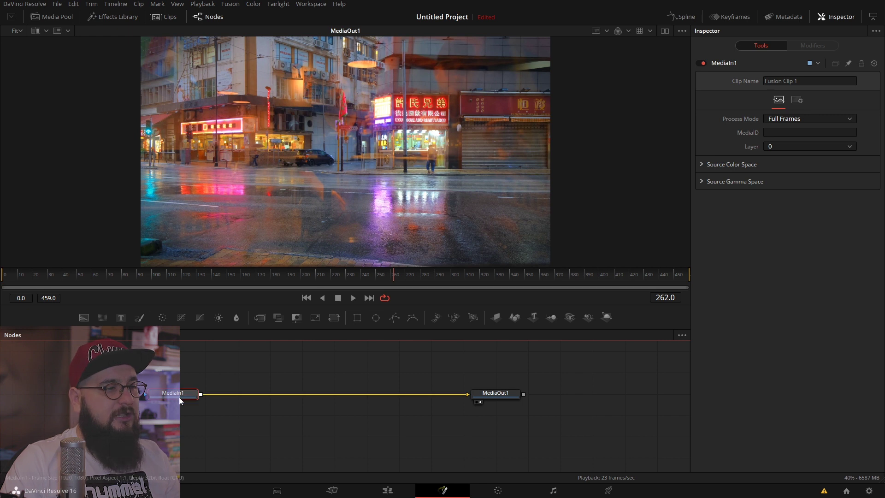
left_click(180, 362)
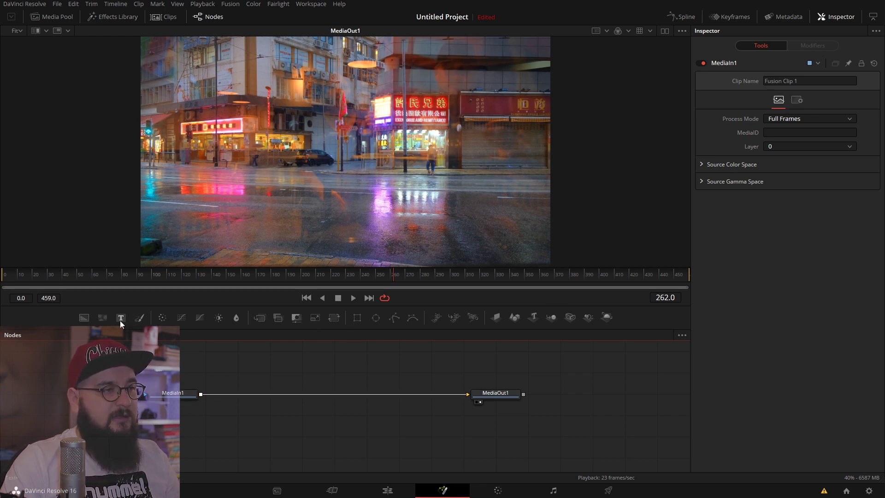
Insert a Text1 node via Merge1 between MediaIn1 and MediaOut1, with Text1 placed above Merge1
left_click_drag(120, 317, 127, 323)
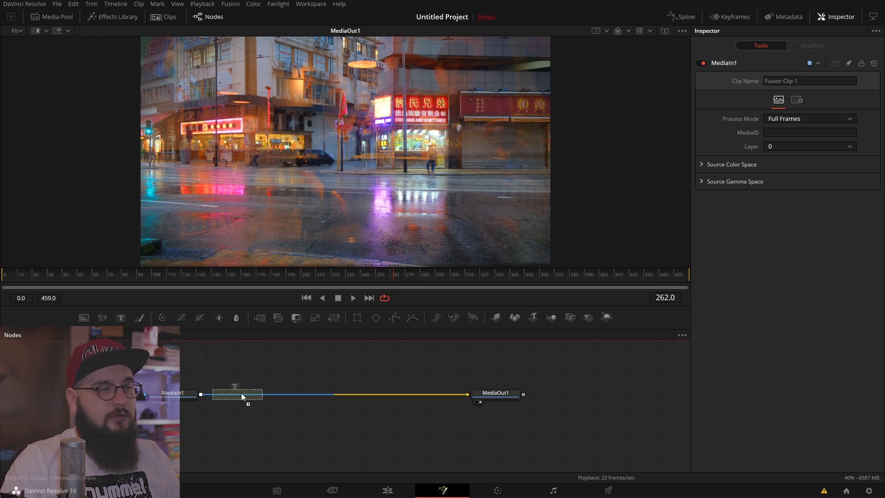
mouse_move(240, 389)
left_mouse_down()
mouse_move(305, 398)
mouse_move(242, 395)
left_mouse_up()
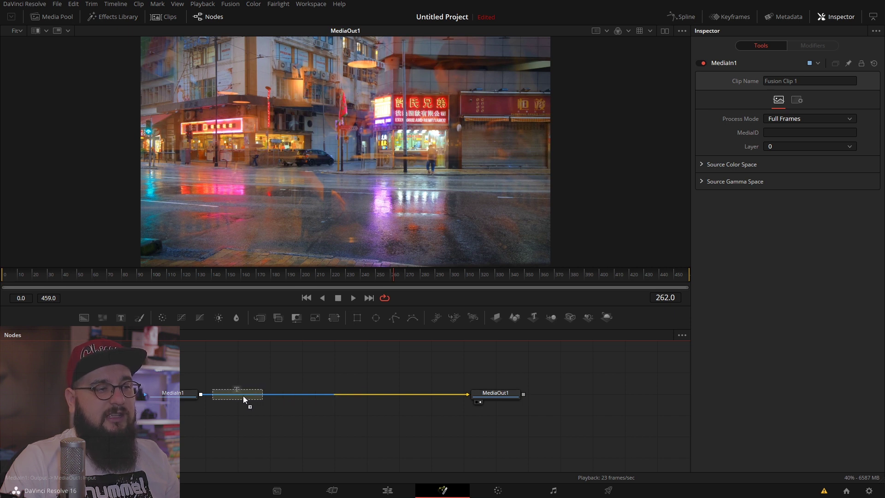
left_click_drag(240, 395, 235, 393)
left_click_drag(170, 414, 238, 375)
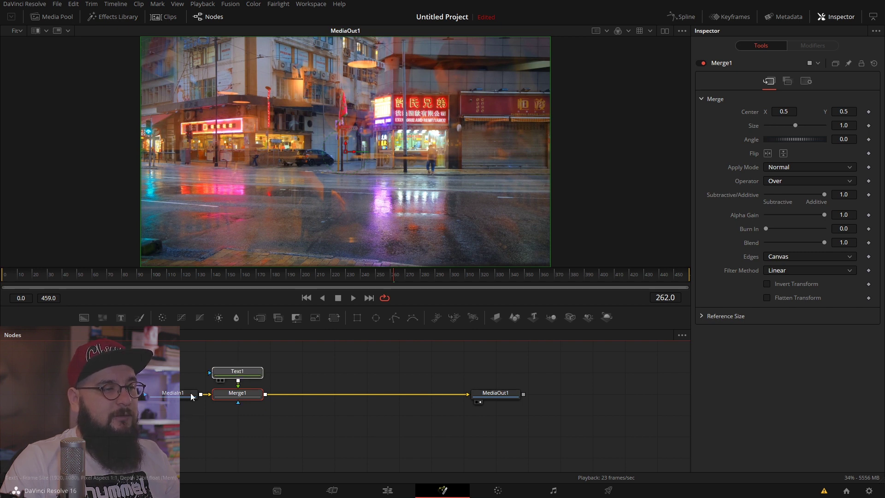
left_click_drag(149, 431, 535, 390)
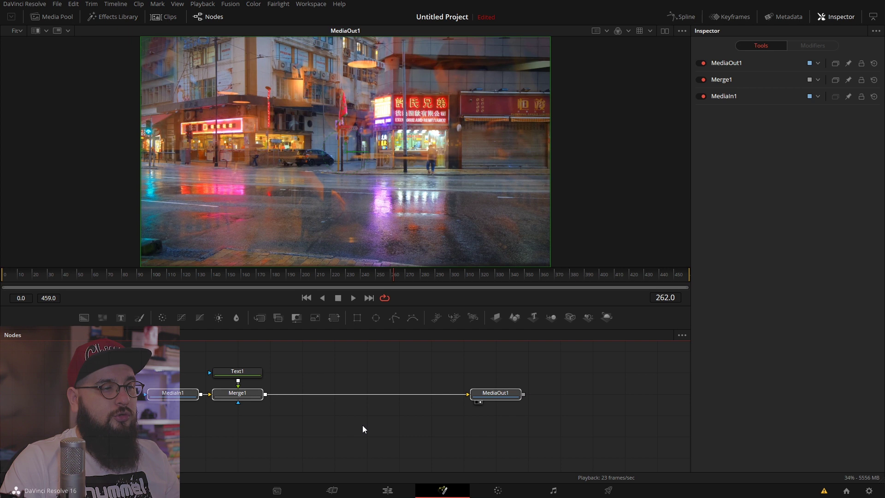
left_click_drag(362, 429, 373, 474)
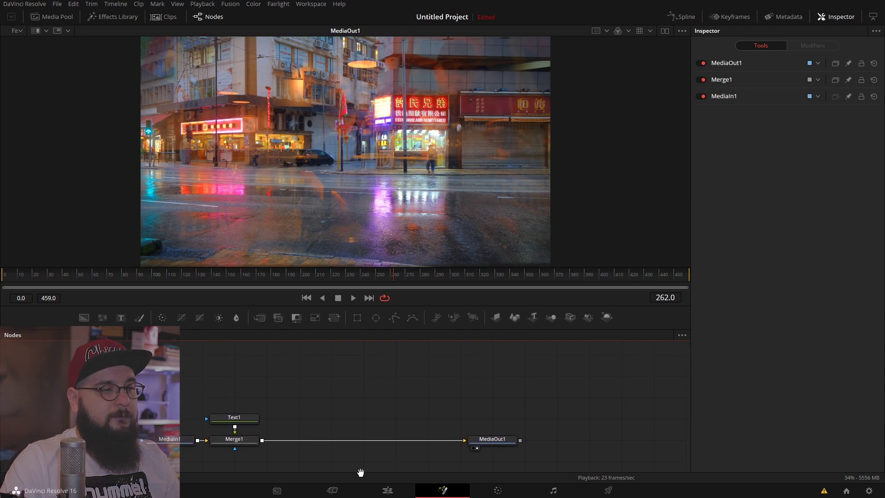
left_click(254, 420)
Enter MERDOGLAN as the title's styled text
left_click(812, 177)
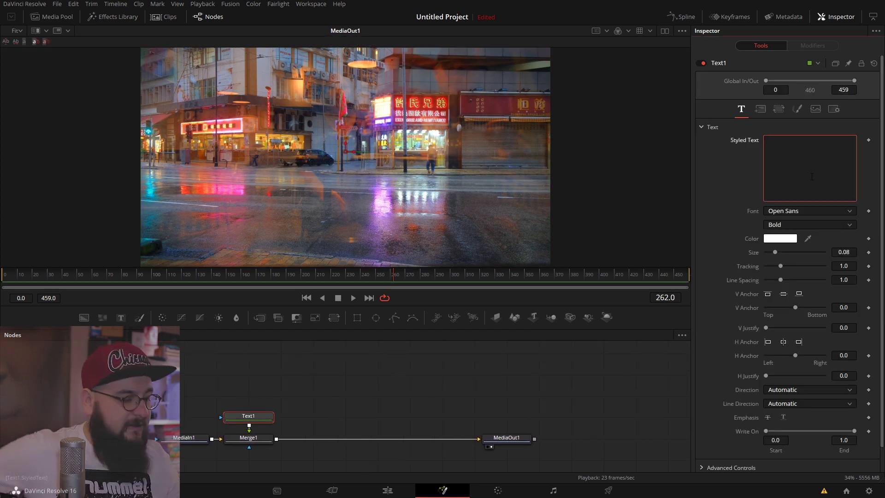
type("MERDOGL")
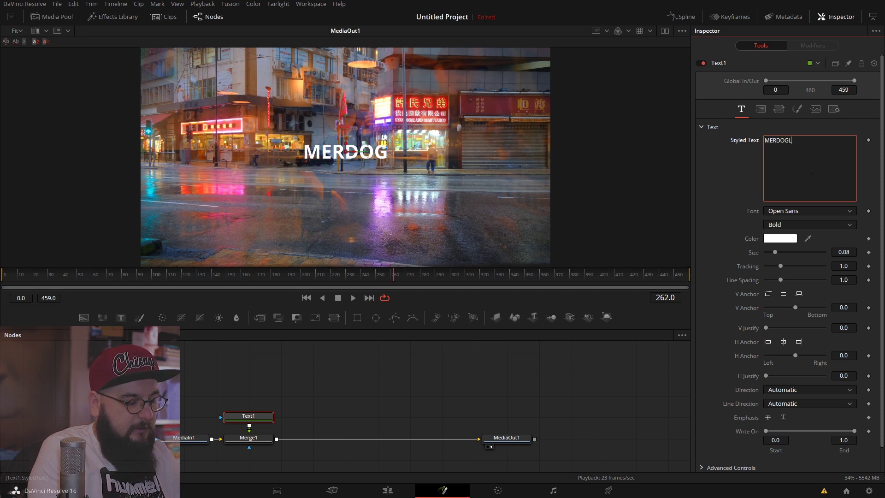
type("AN")
left_click_drag(190, 279, 124, 281)
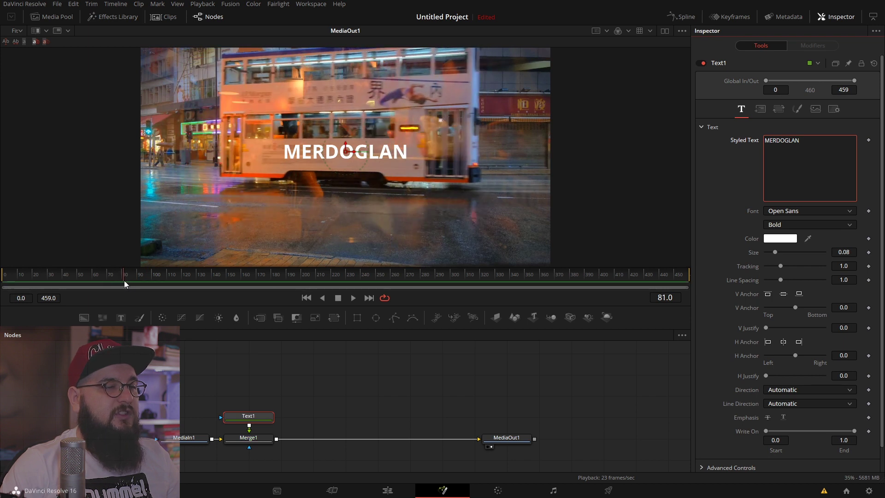
Set the title font to Barlow and its size to 0.1575
left_click(780, 209)
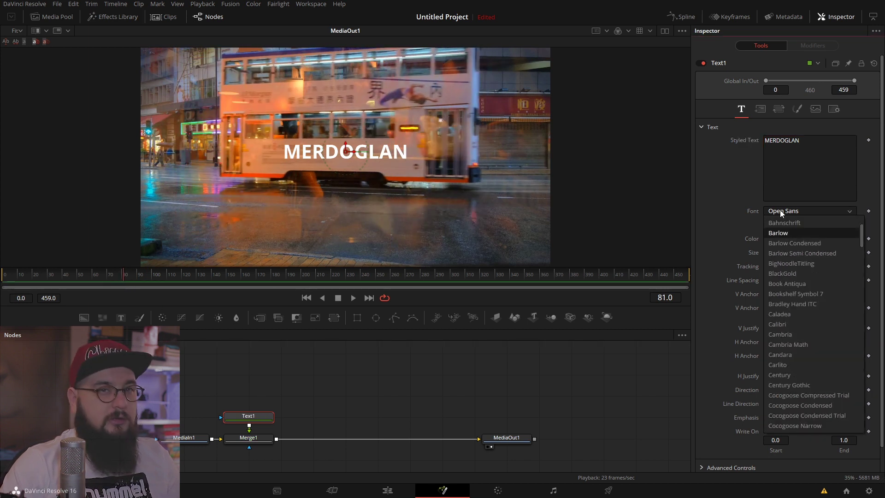
left_click(778, 233)
left_click_drag(776, 250, 785, 252)
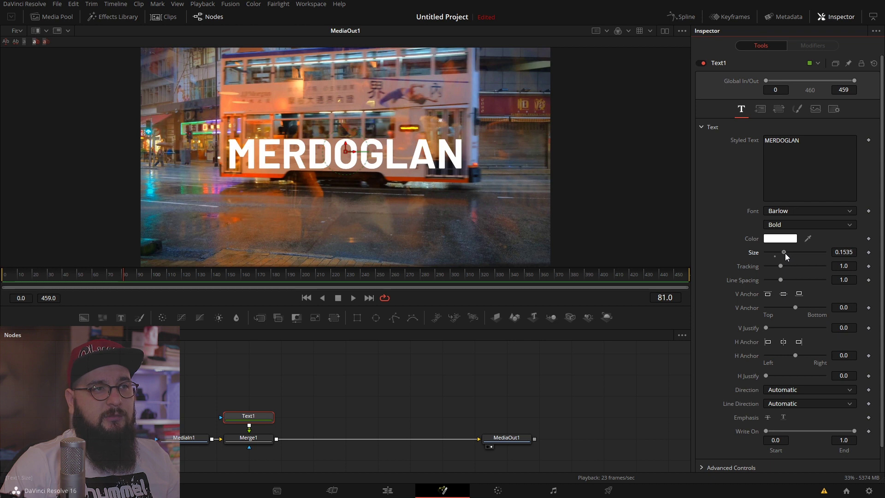
left_click_drag(785, 253, 787, 253)
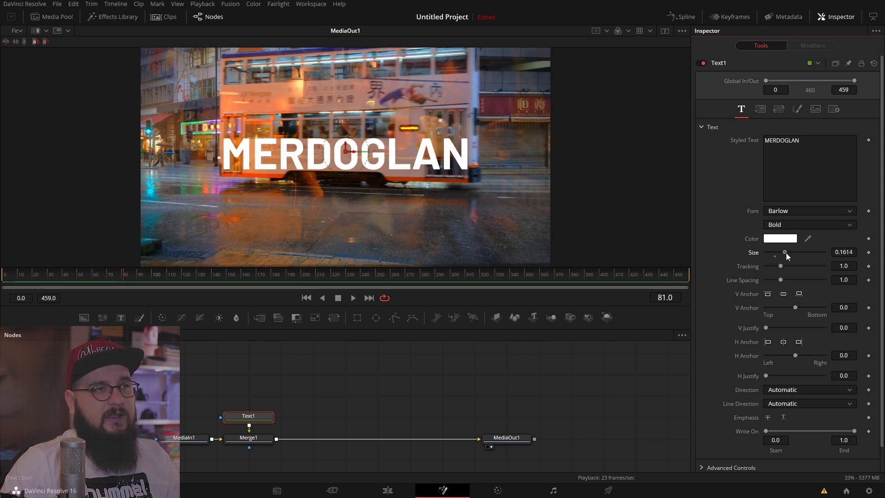
left_click_drag(787, 253, 786, 253)
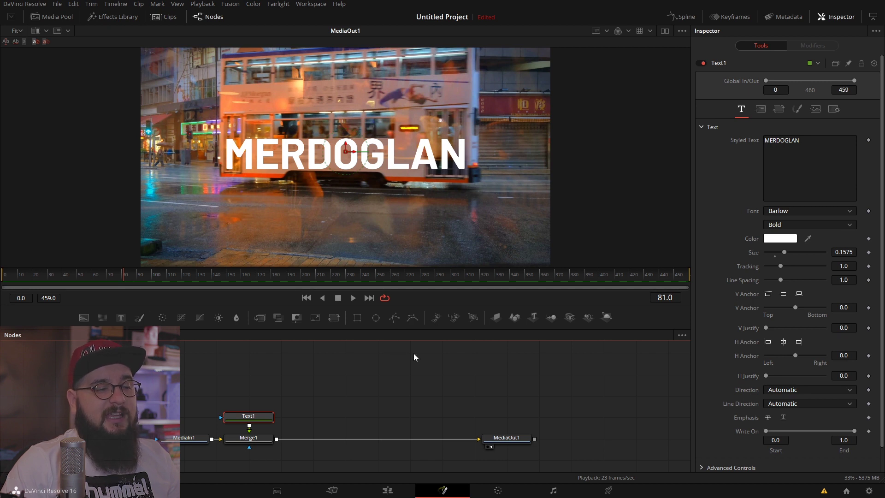
Add an inverted Polygon mask to the Text1 title
left_click(397, 321)
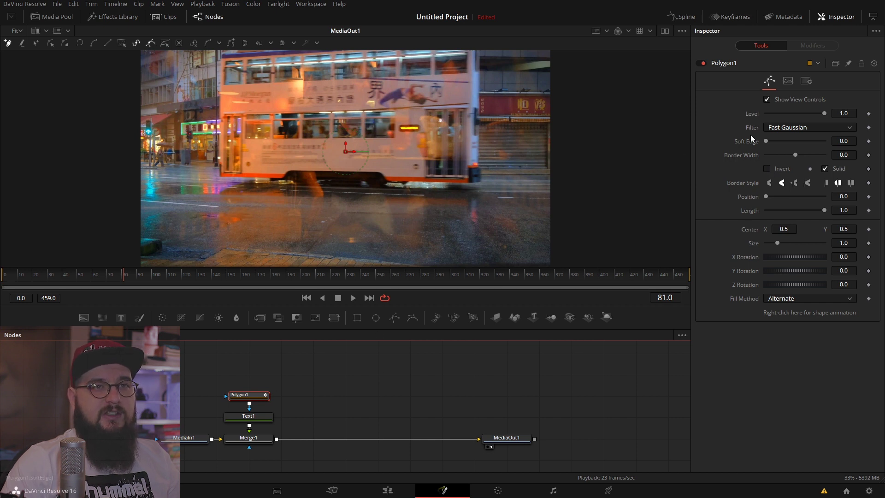
left_click(767, 169)
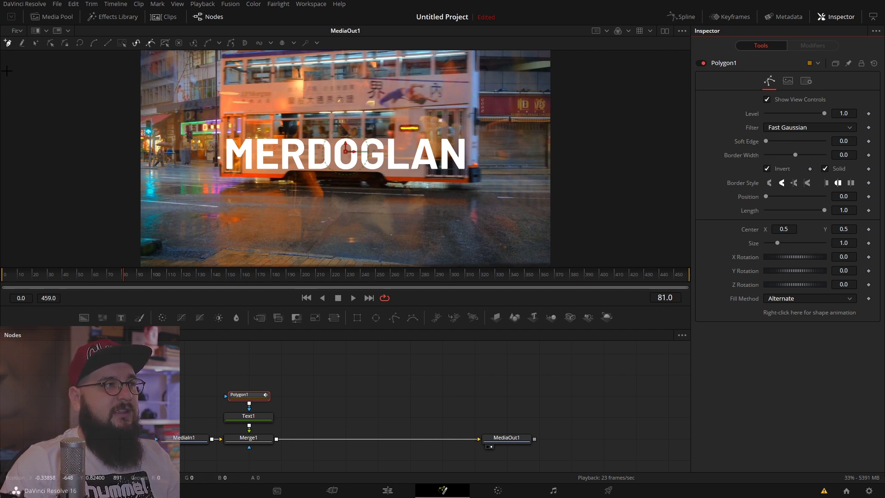
left_click(7, 44)
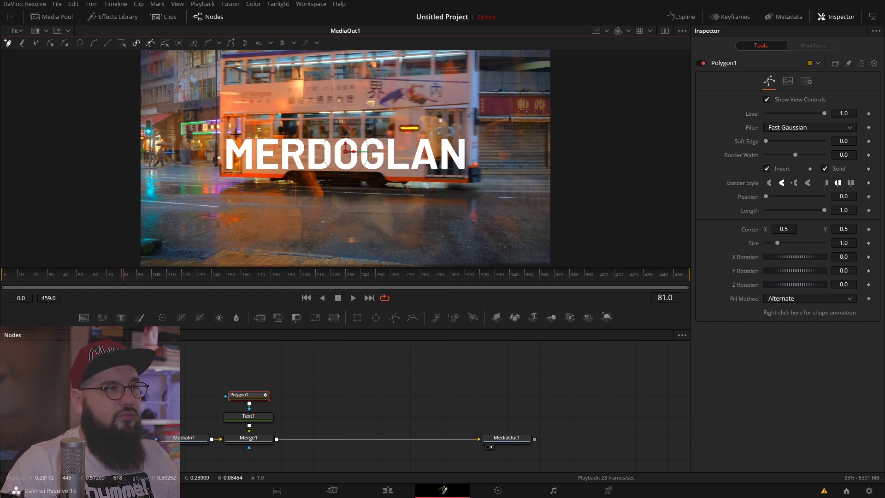
Draw a closed four-corner rectangular mask around the MERDOGLAN title
left_click(221, 133)
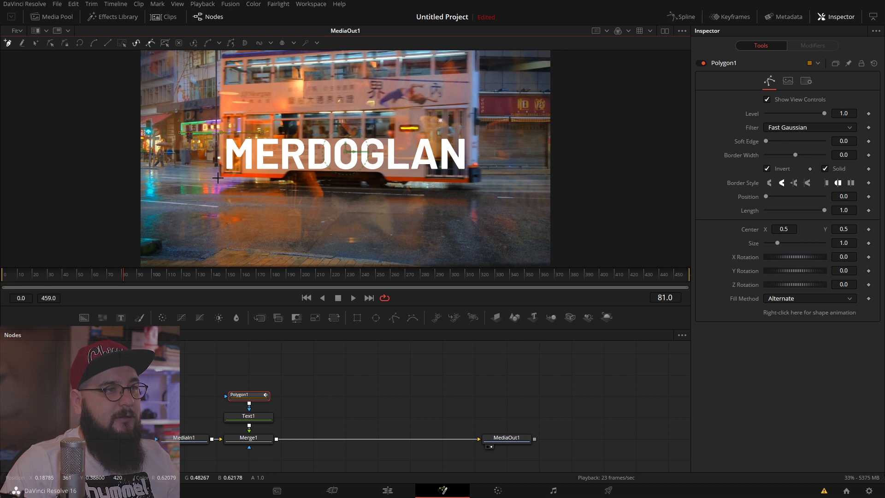
left_click(220, 174)
left_click(476, 179)
left_click(475, 131)
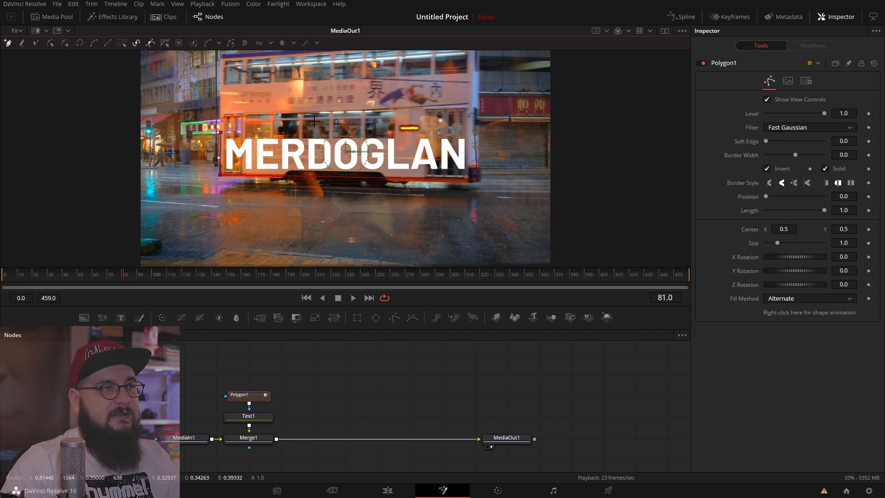
left_click(220, 132)
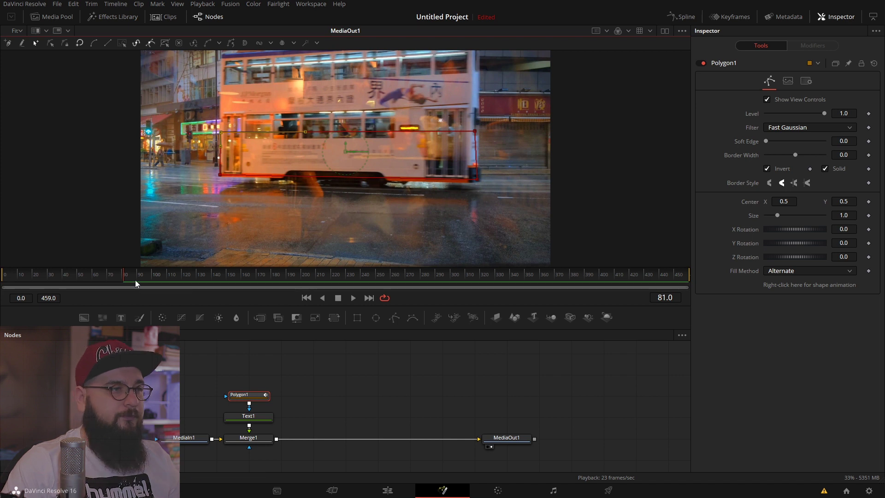
Keyframe the mask at the bus's front edge early on and its rear edge later
left_click_drag(120, 274, 25, 280)
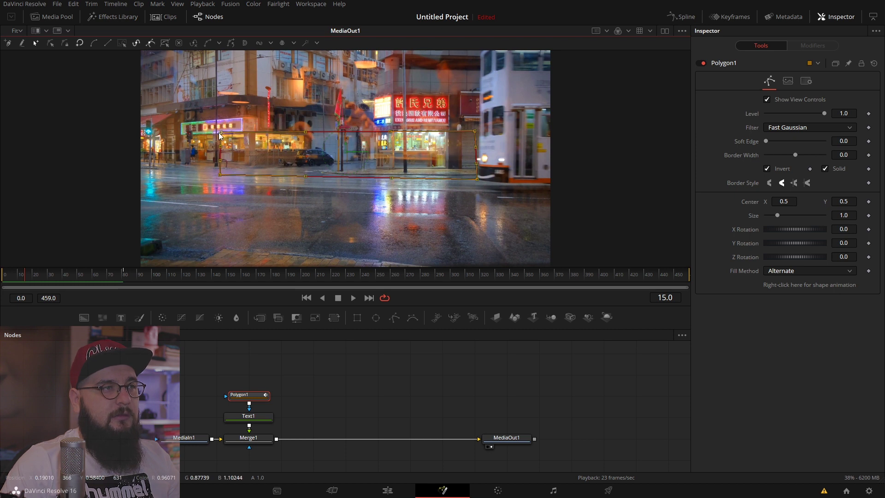
left_click_drag(221, 135, 479, 141)
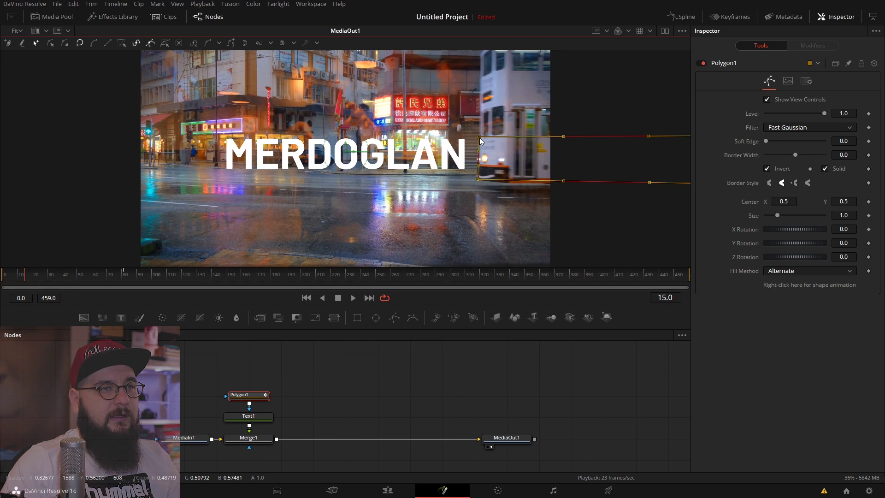
left_click(27, 279)
left_click_drag(27, 278, 228, 256)
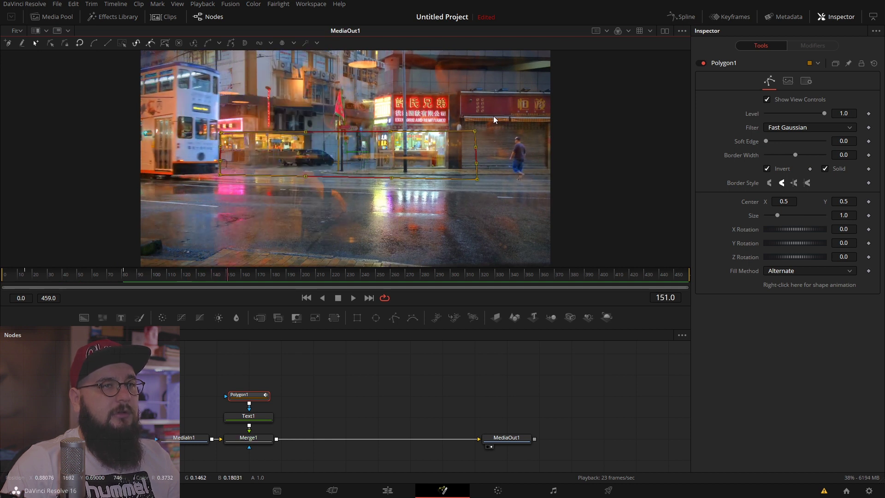
left_click_drag(474, 130, 218, 128)
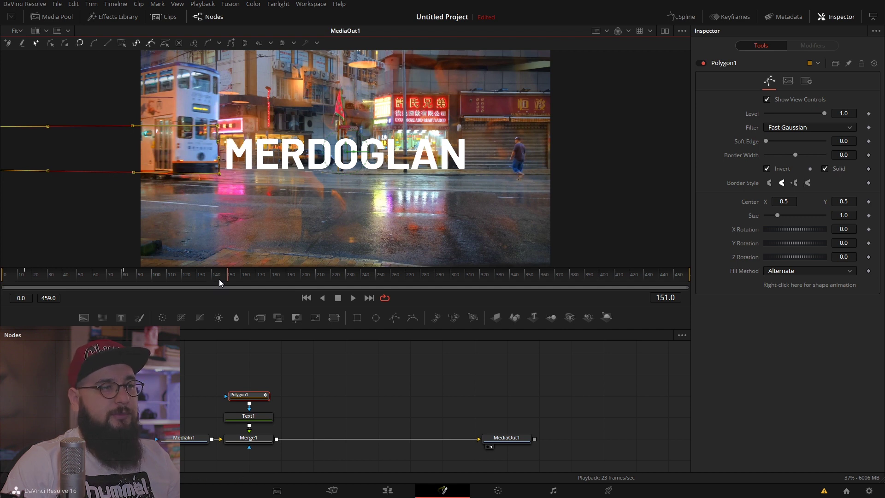
Review the mask animation from frame 122 back to frame 15 where the bus enters
left_click_drag(225, 278, 183, 284)
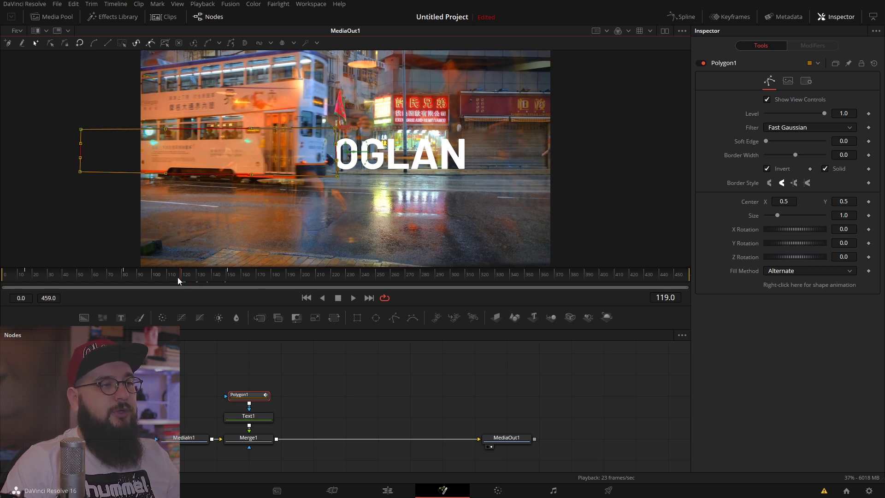
left_click_drag(186, 279, 33, 290)
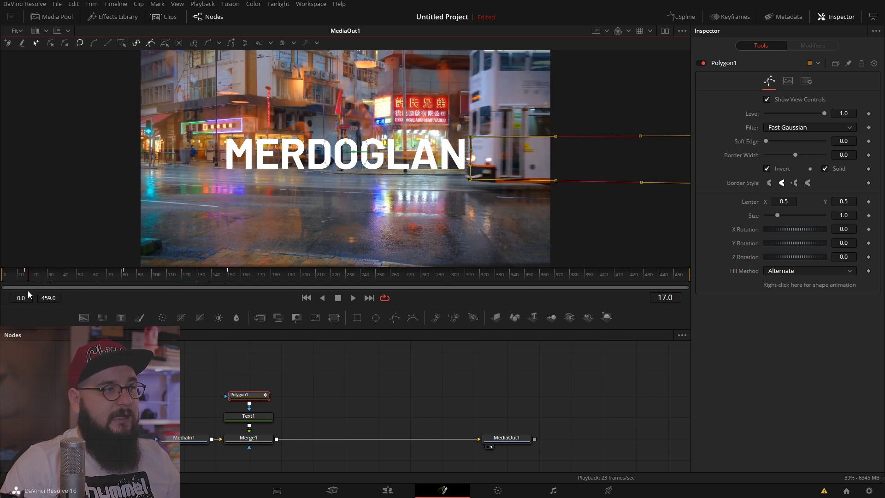
left_click_drag(32, 294, 26, 290)
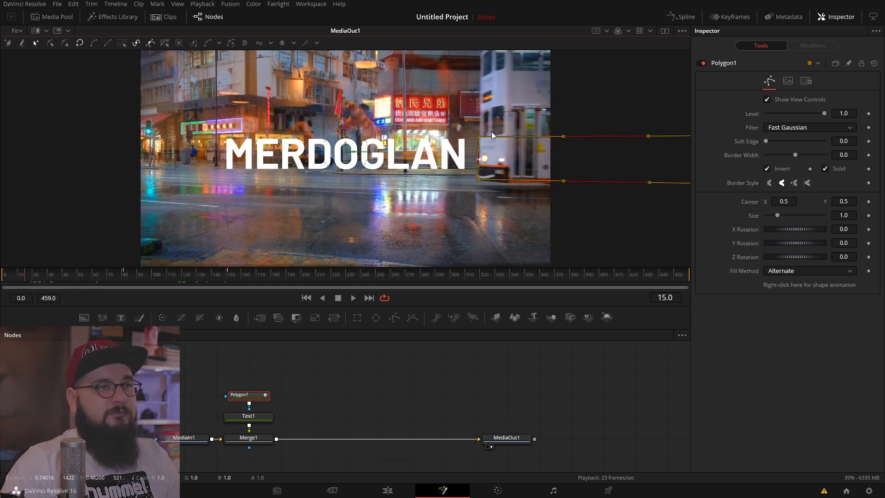
Step through frames 17–20, nudging the mask's left edge onto the bus front
scroll(460, 128, "down", 1)
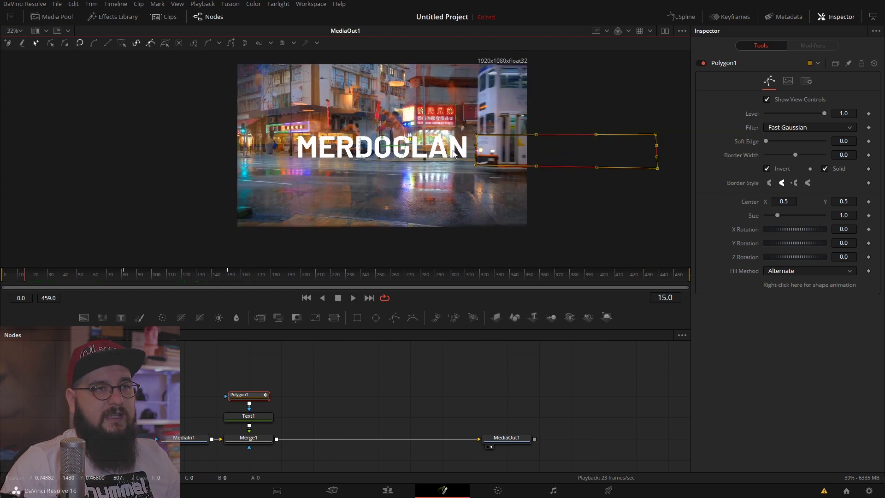
scroll(537, 159, "up", 5)
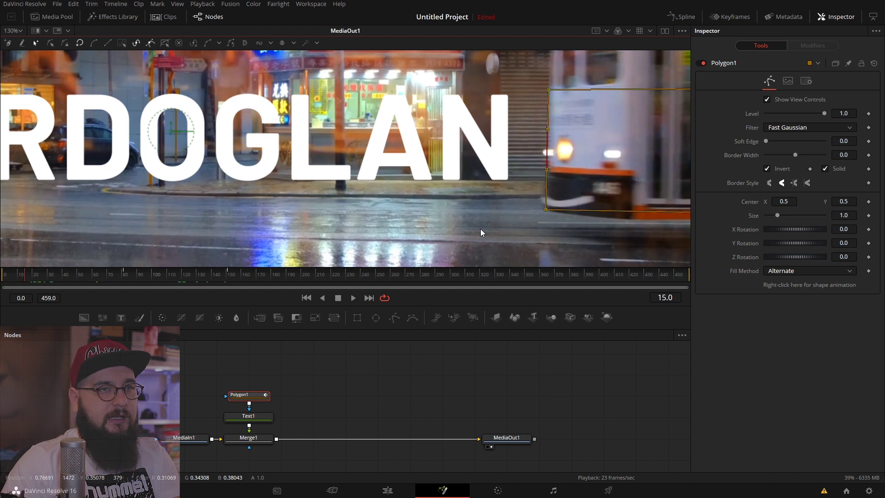
key("Right")
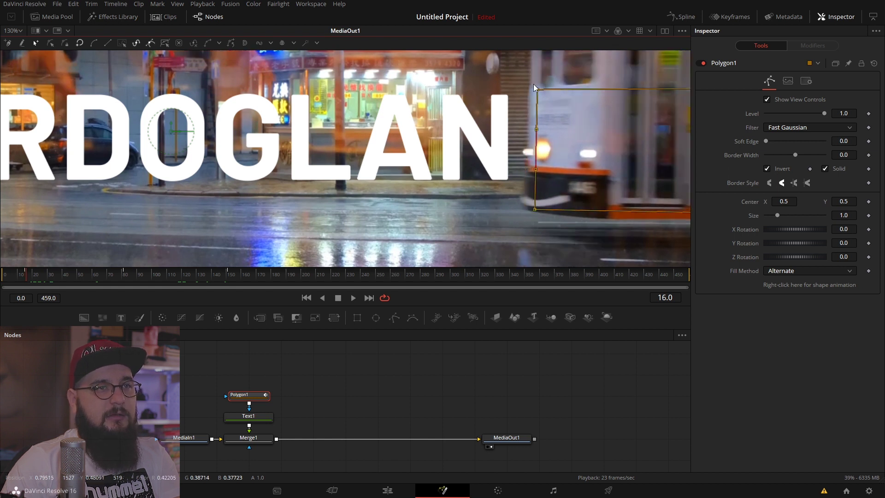
left_click_drag(536, 89, 528, 87)
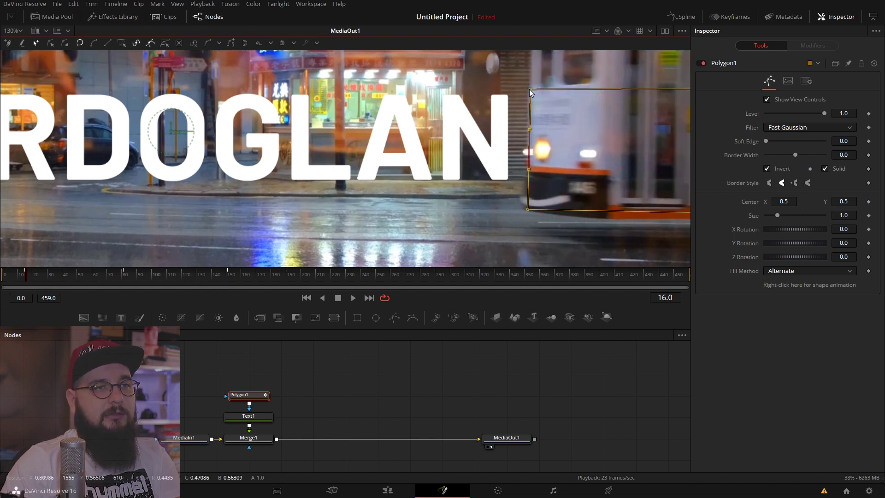
key("Right")
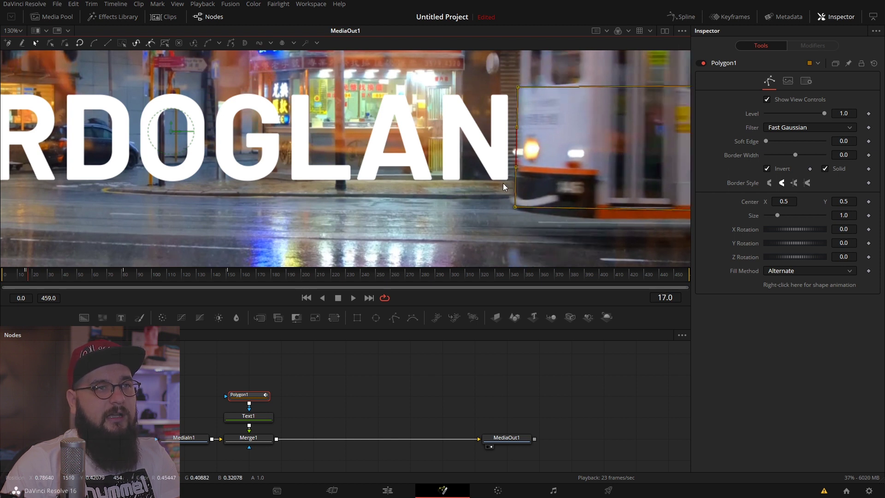
key("Right")
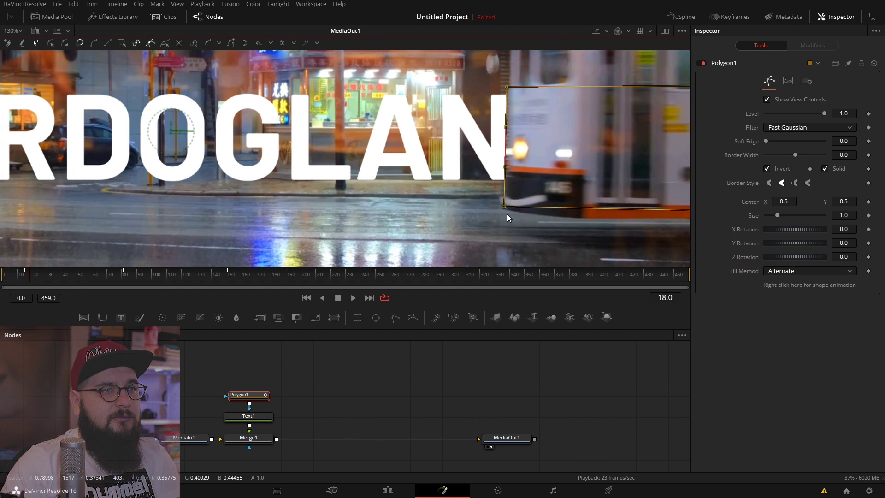
key("Right")
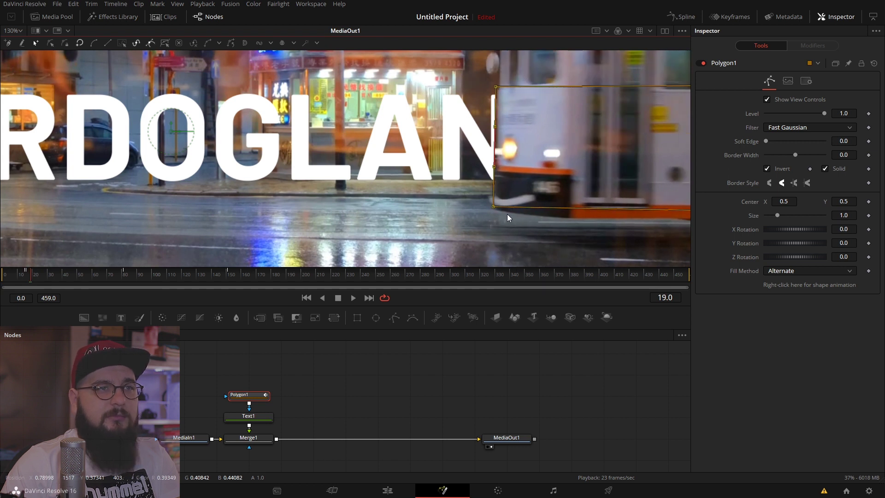
key("Right")
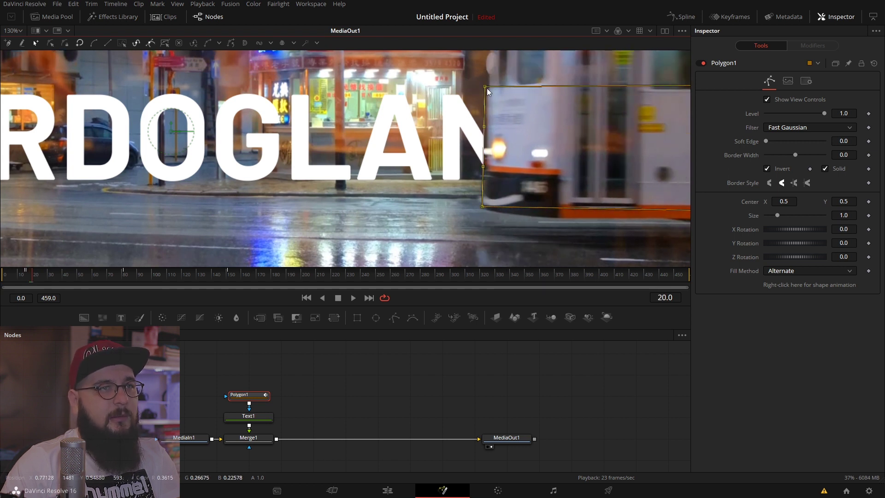
left_click_drag(486, 86, 487, 86)
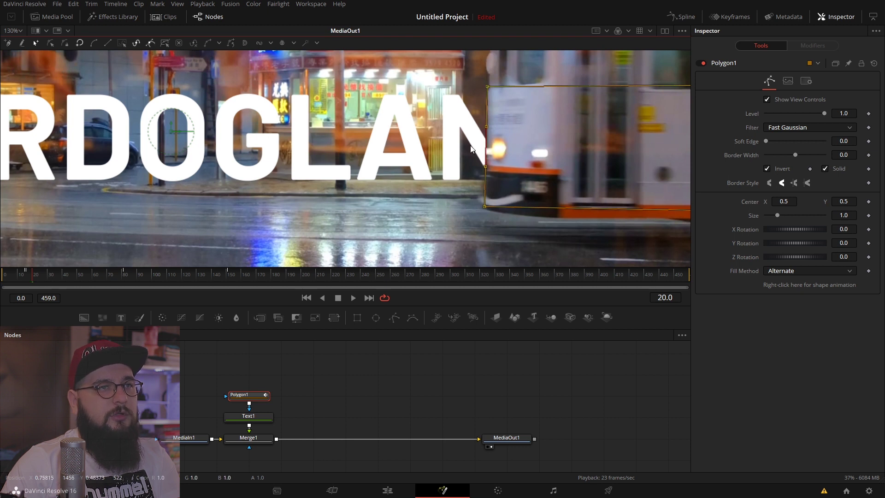
At frames 21–23, align the mask's left edge and bottom-left corner with the bus front
key("Right")
left_click_drag(476, 88, 469, 88)
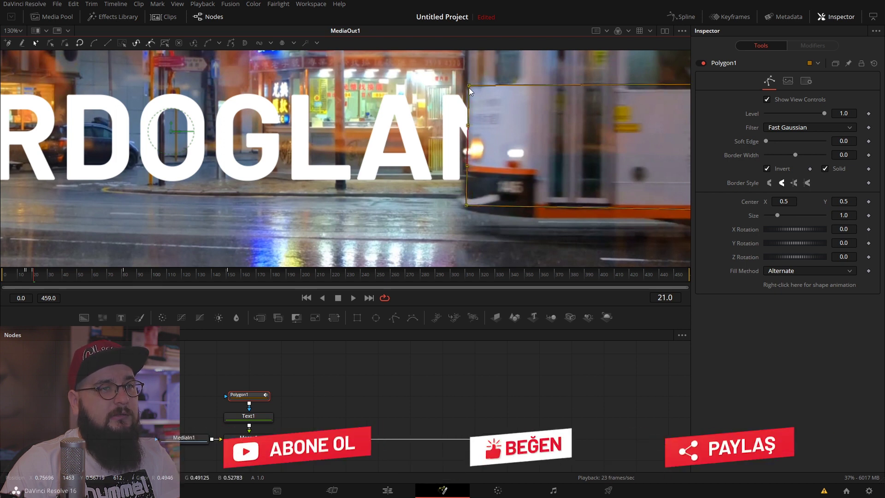
key("Right")
key("Right")
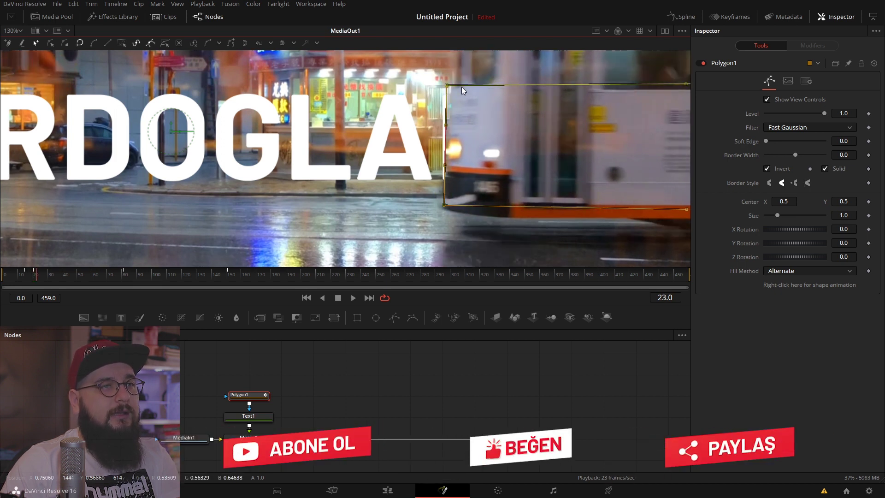
left_click_drag(450, 85, 452, 86)
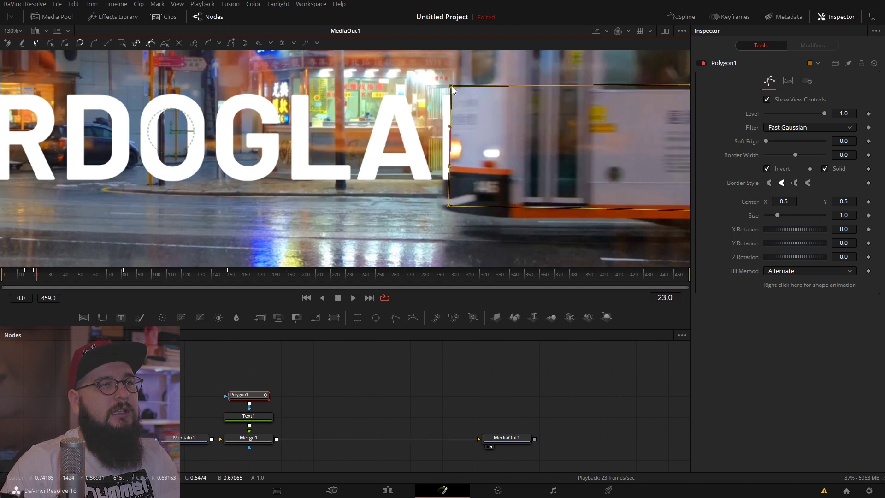
left_click(447, 206)
left_click_drag(445, 206, 442, 205)
left_click(393, 109)
Advance through frames 26–36, shifting the mask left to track the bus front
scroll(410, 111, "down", 3)
scroll(409, 107, "down", 3)
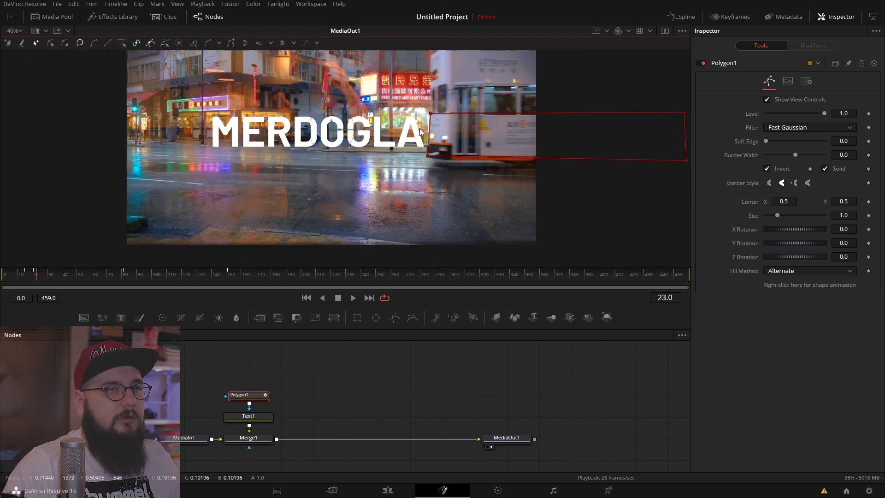
scroll(408, 104, "down", 2)
scroll(398, 112, "up", 2)
scroll(397, 112, "up", 6)
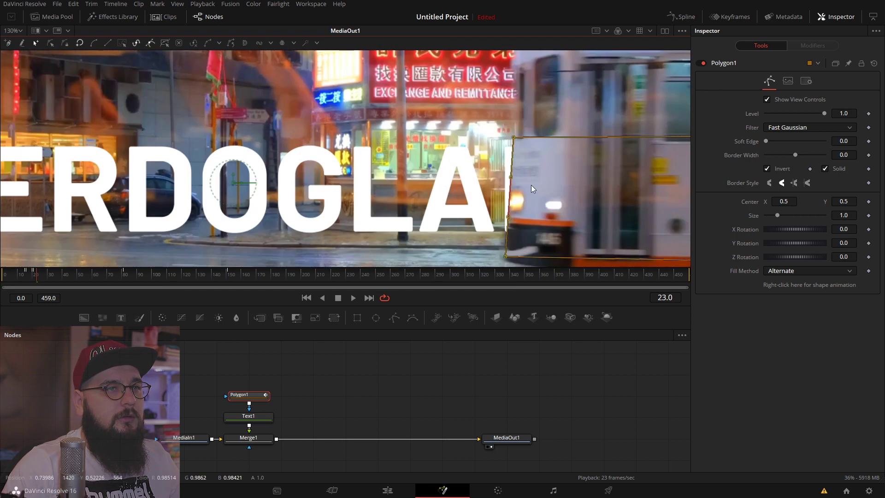
key("Right")
key("Right")
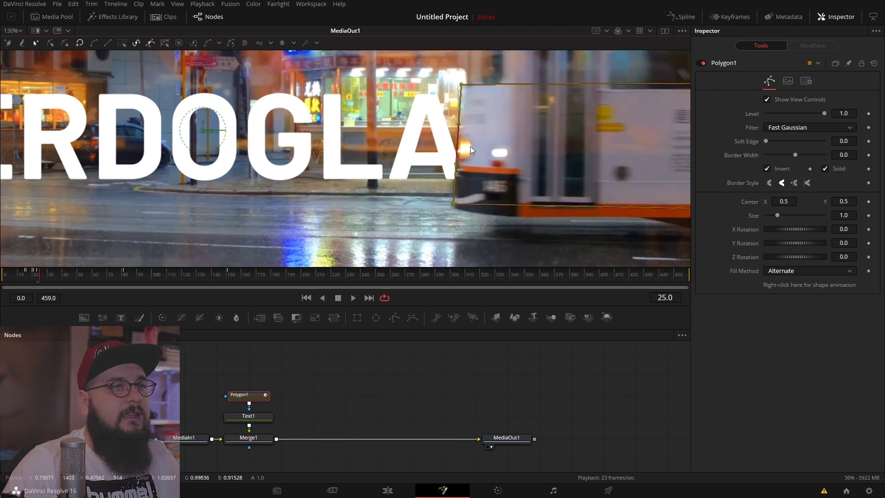
key("Right")
left_click_drag(452, 85, 369, 88)
key("Right")
key("Right")
key("Right")
key("Right")
key("Right")
key("Right")
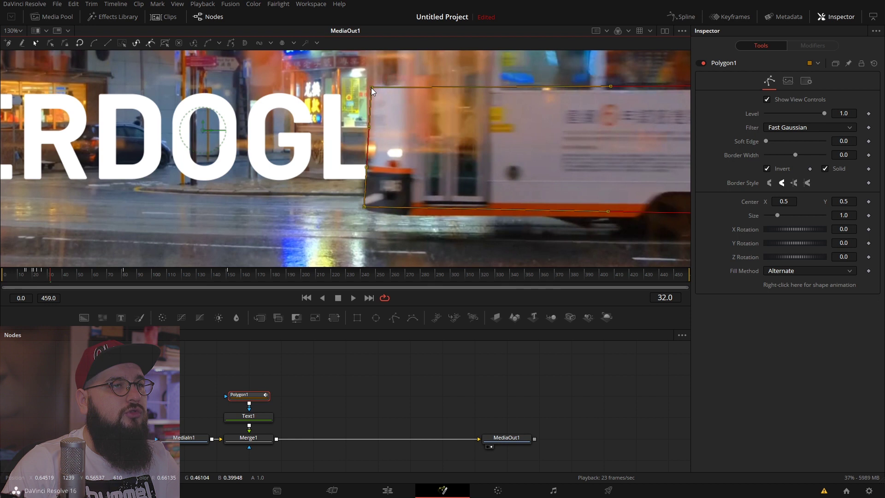
key("Right")
key("Right")
left_click_drag(367, 88, 327, 93)
key("Right")
key("Right")
Select the mask's right-side points, reframe the title and bus, and check frame 44
scroll(318, 106, "down", 2)
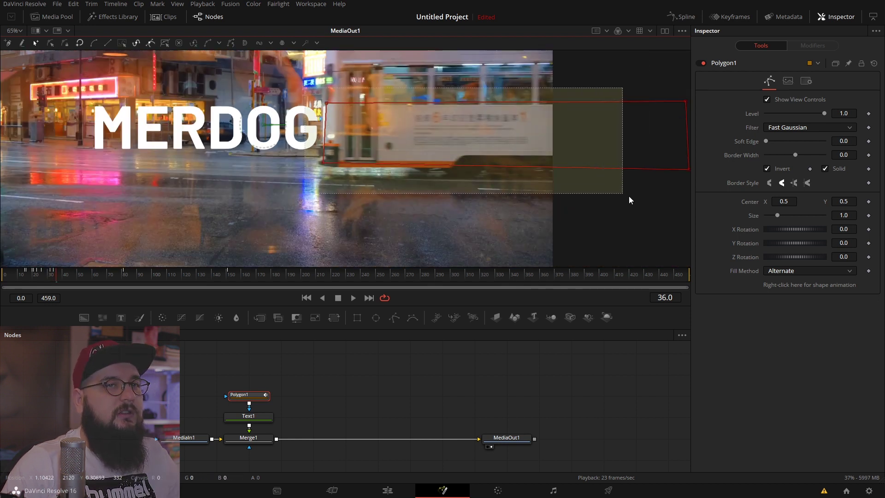
left_click_drag(361, 85, 721, 220)
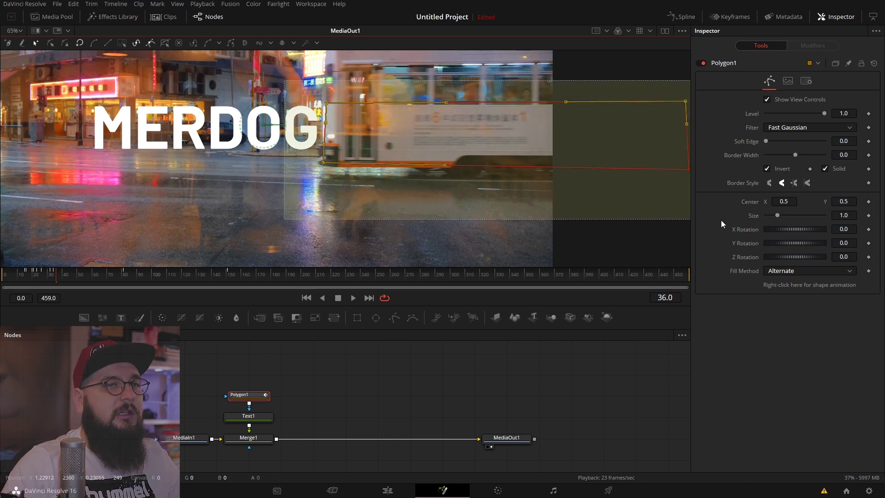
scroll(304, 118, "up", 3)
scroll(322, 136, "down", 2)
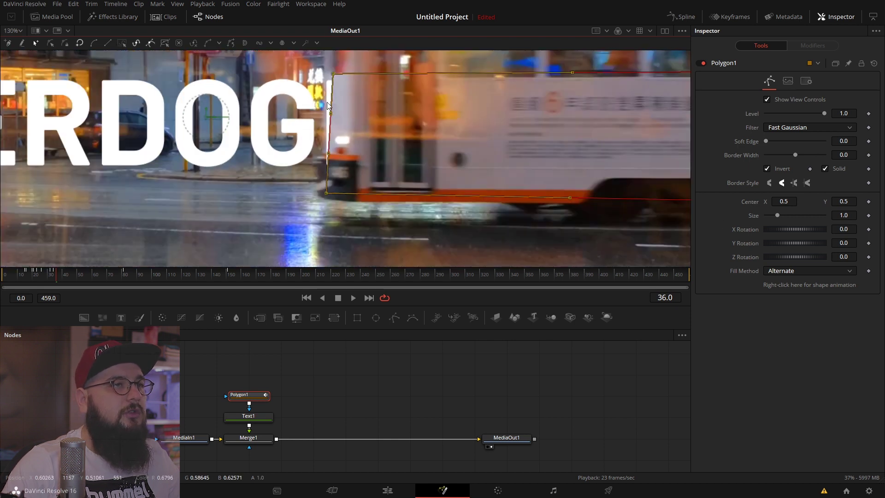
left_click_drag(331, 82, 396, 129)
key("space")
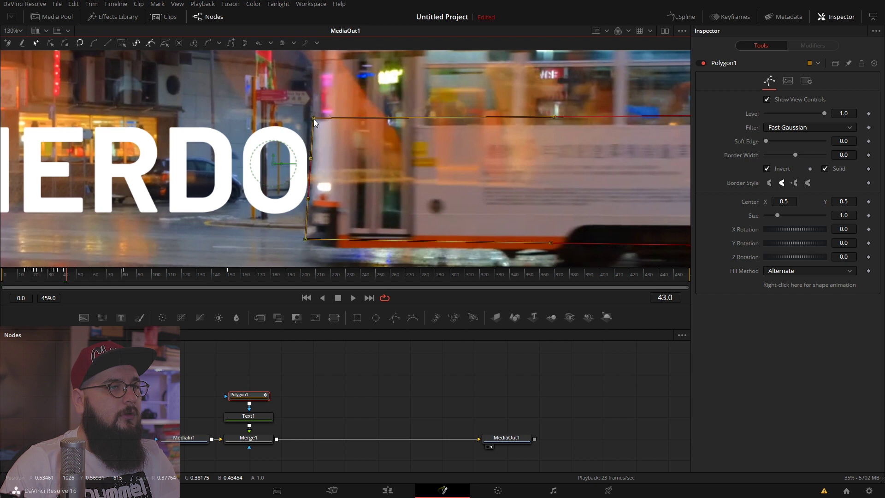
key("space")
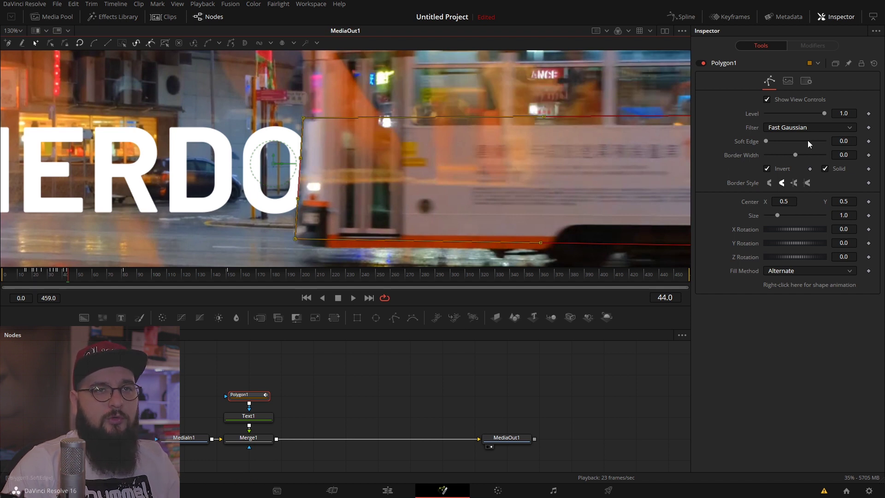
Set the Polygon1 mask's Soft Edge to 0.002
left_click_drag(767, 141, 769, 142)
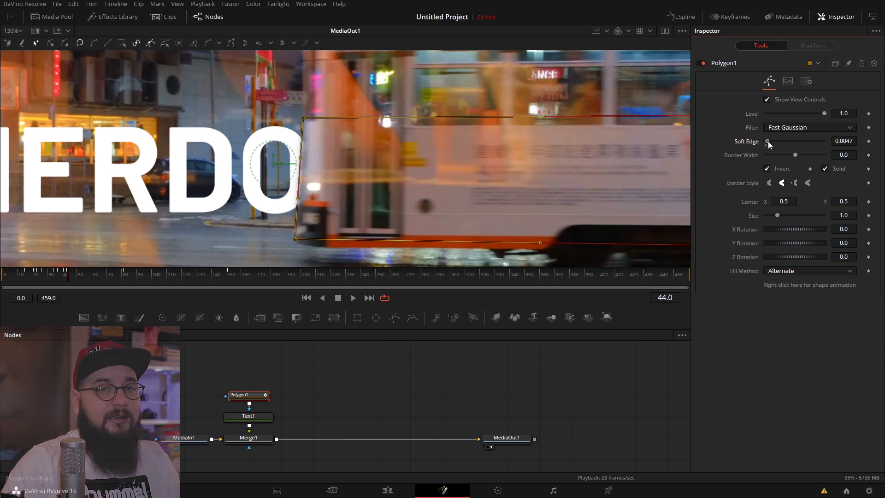
left_click_drag(768, 142, 777, 142)
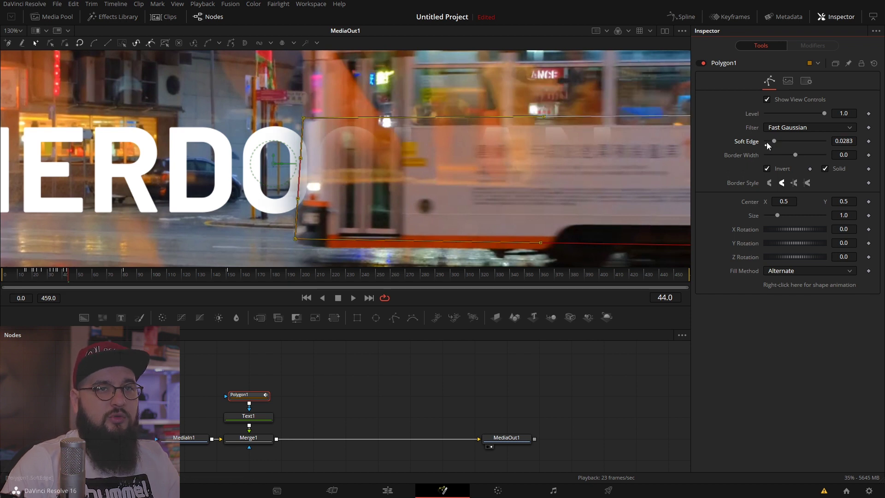
left_click_drag(775, 141, 769, 142)
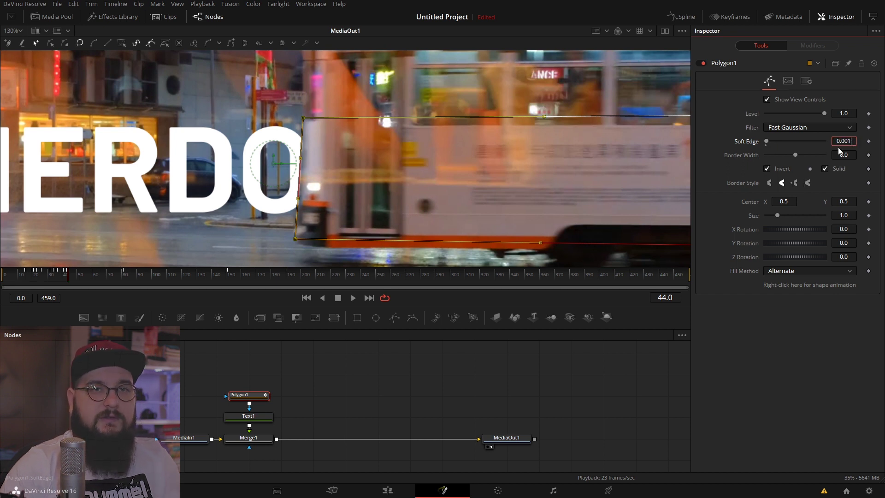
key("Tab")
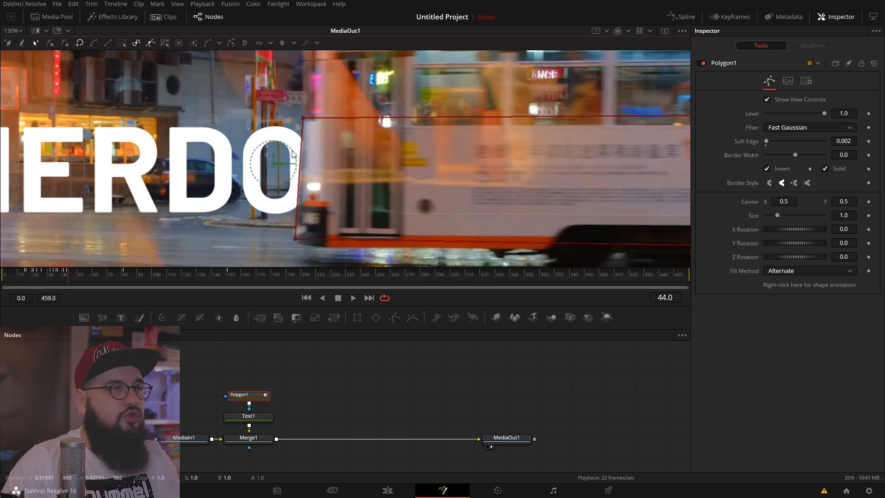
Select all the Polygon1 mask points and pan so the full MERDO title is visible
scroll(315, 157, "down", 2)
left_click_drag(279, 127, 682, 223)
scroll(296, 126, "up", 1)
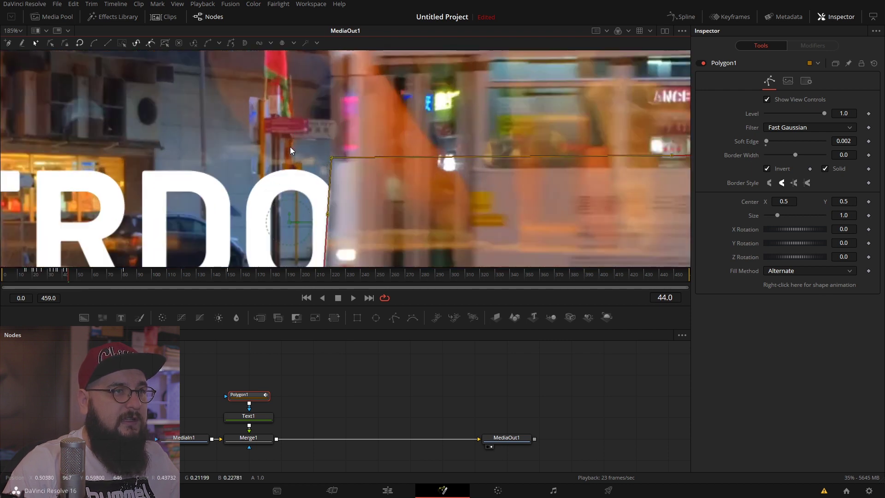
scroll(289, 146, "up", 1)
scroll(266, 116, "up", 1)
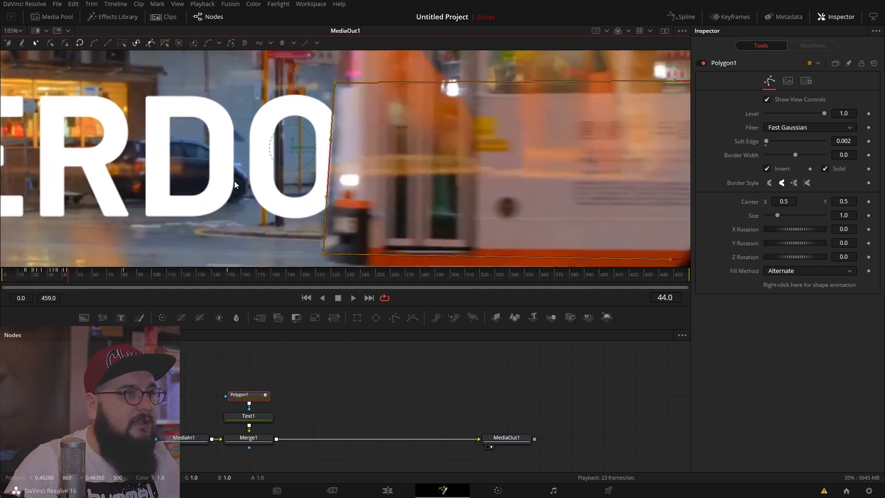
left_click_drag(311, 207, 510, 172)
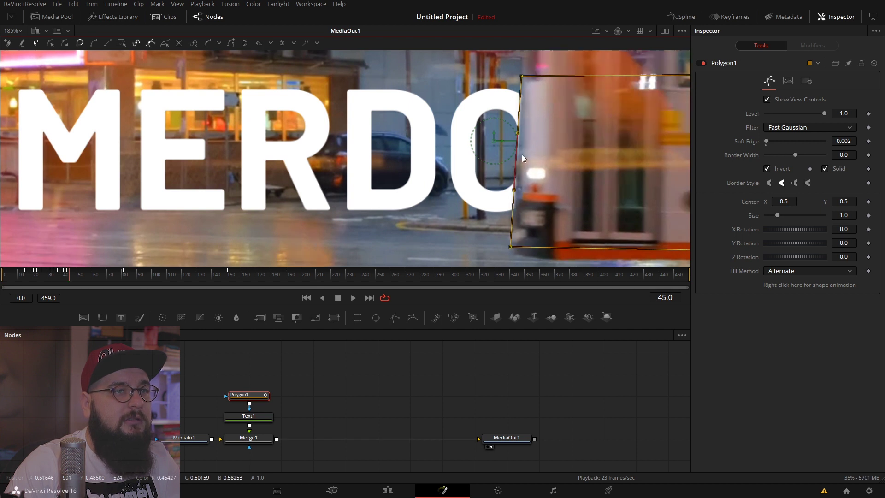
At frame 47, move the mask's top-left corner onto the bus front, then play back to check
key("Right")
key("Right")
left_click_drag(494, 76, 487, 76)
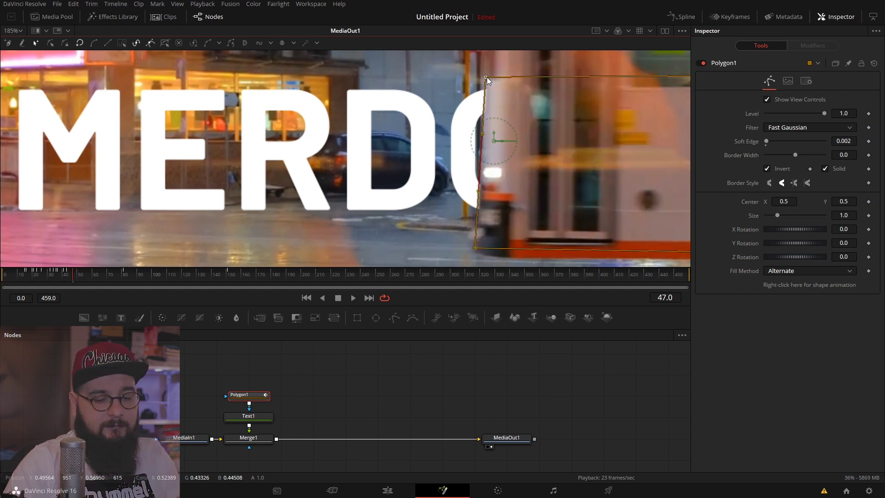
key("Right")
key("Right")
key("Right")
key("space")
scroll(347, 138, "down", 3)
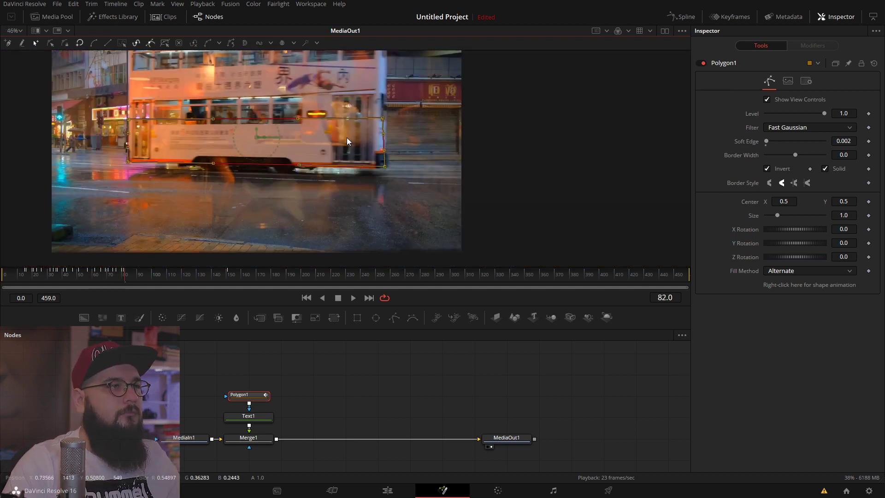
scroll(481, 153, "up", 2)
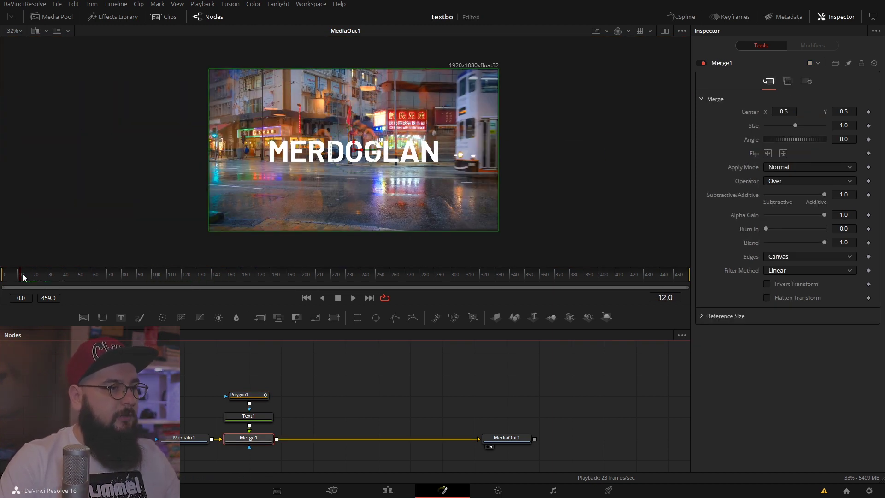
left_click(240, 398)
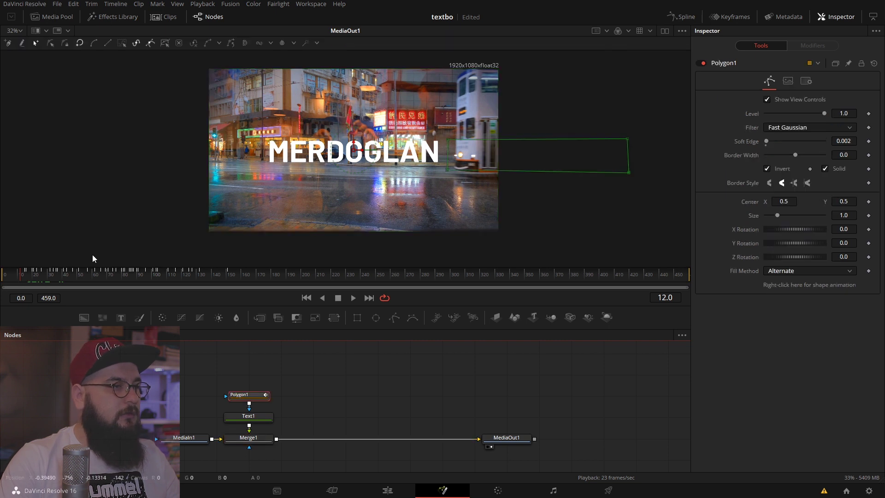
key("space")
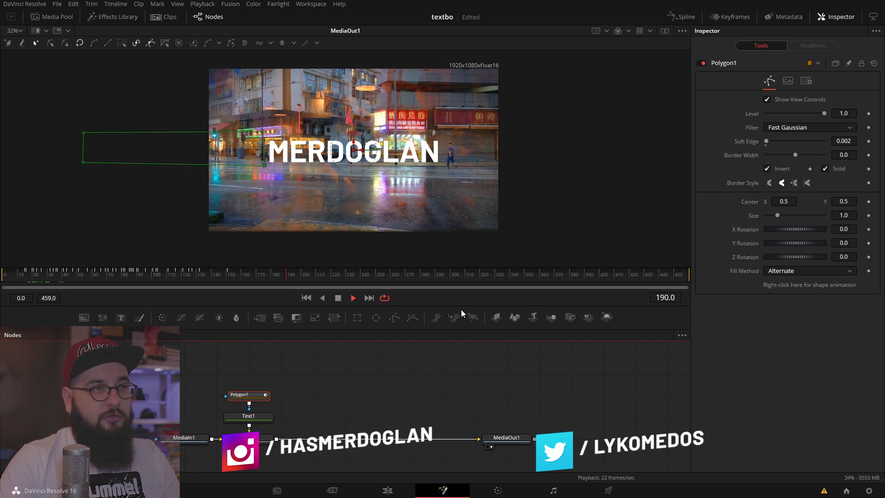
key("space")
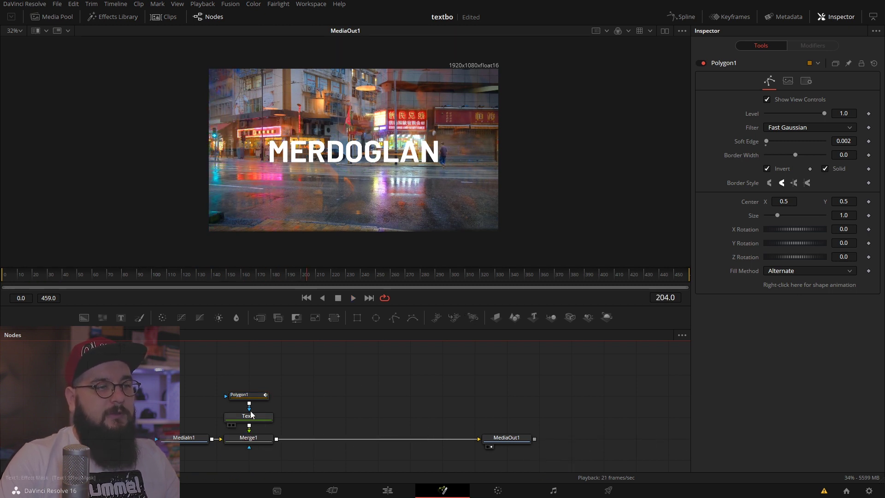
Insert a Glow node after the Text1 title node via the 'glow' tool search
left_click(252, 417)
key("shift+space")
type("g")
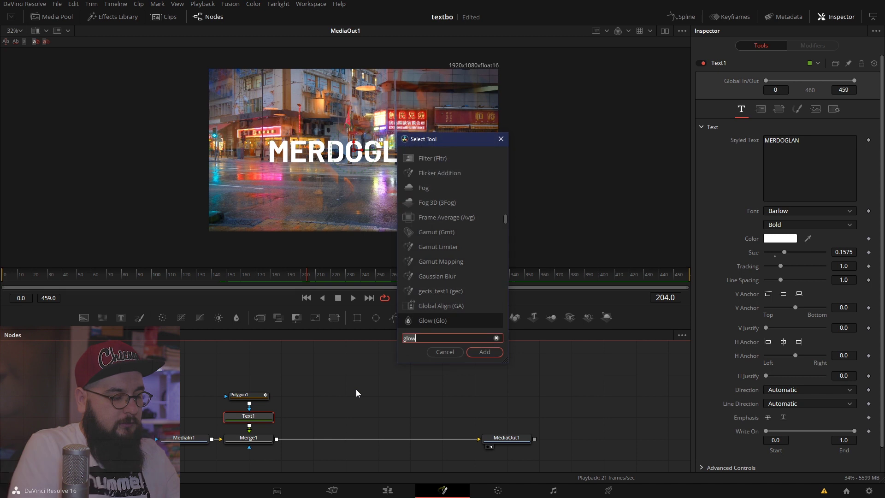
type("low")
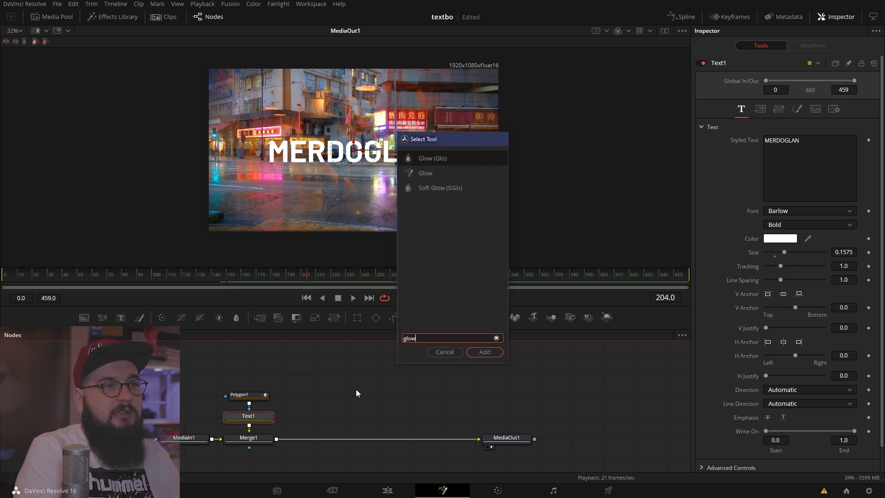
key("Return")
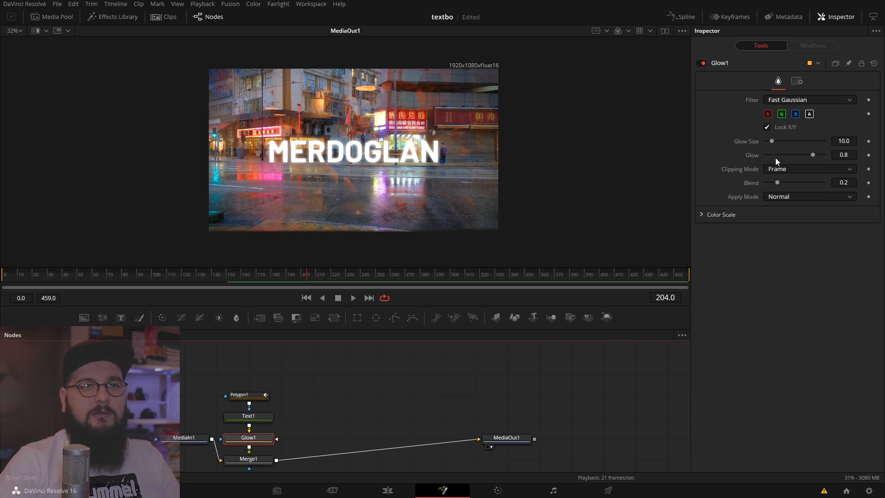
Raise Glow Size to about 13.4, then reselect the polygon mask at an earlier frame
left_click_drag(775, 144, 810, 156)
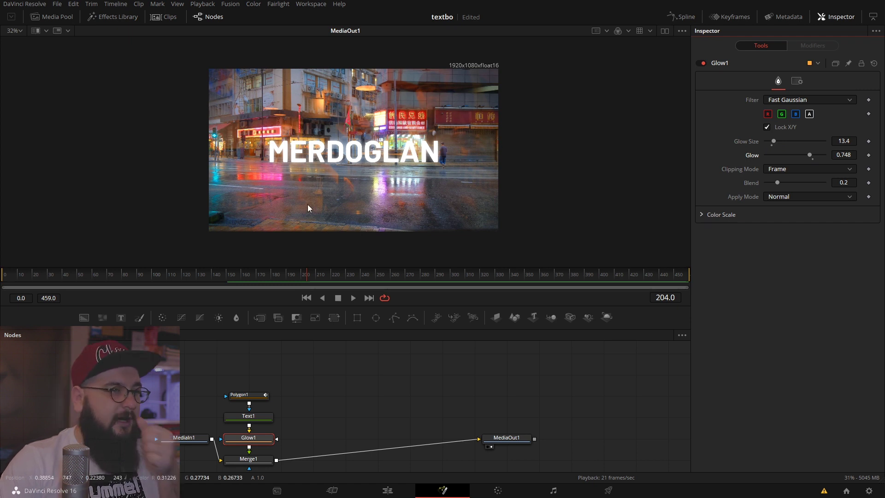
left_click(252, 396)
mouse_move(287, 275)
left_mouse_down()
mouse_move(206, 286)
mouse_move(56, 283)
left_mouse_up()
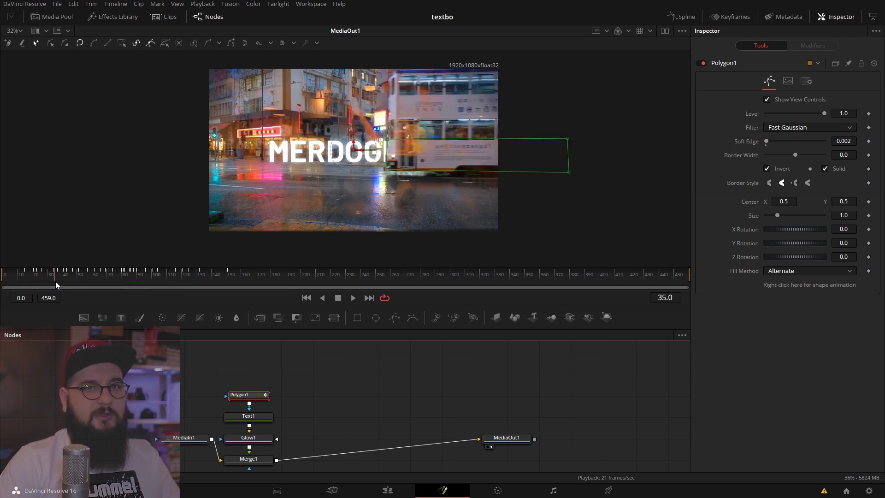
Deselect the mask, switch to the Edit page, and play Timeline 1 from the start
left_click(346, 411)
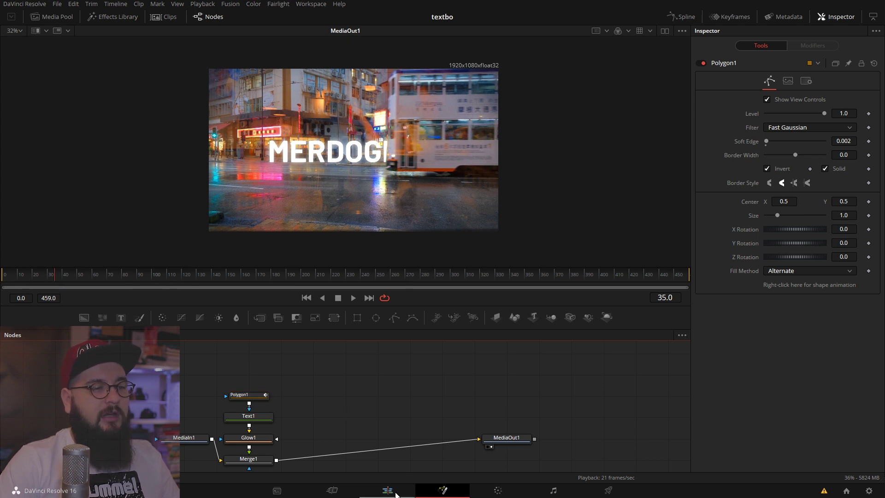
left_click(387, 491)
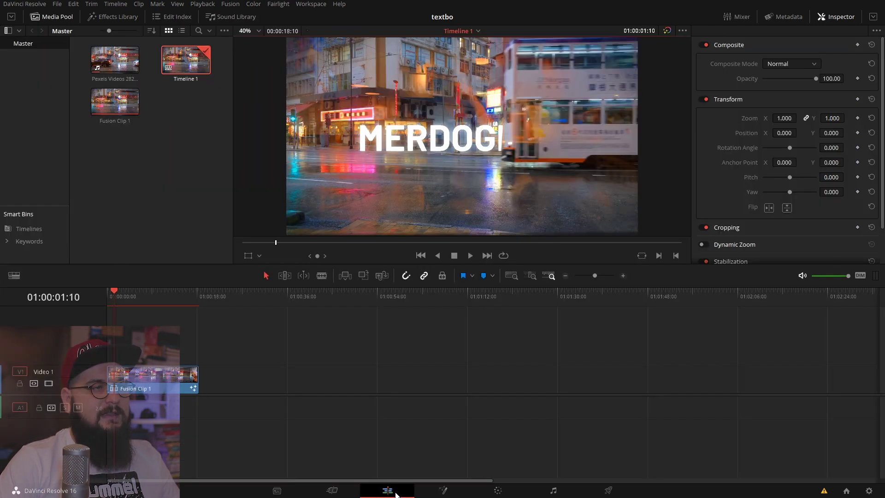
left_click(109, 294)
key("space")
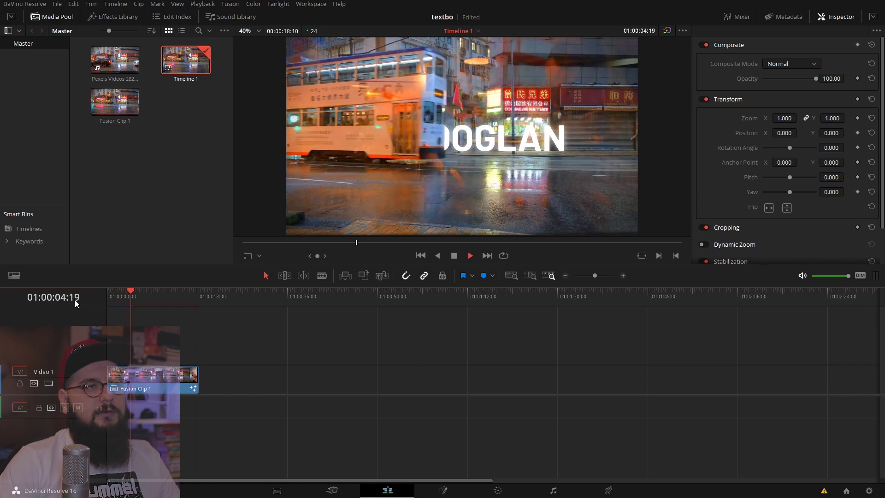
key("space")
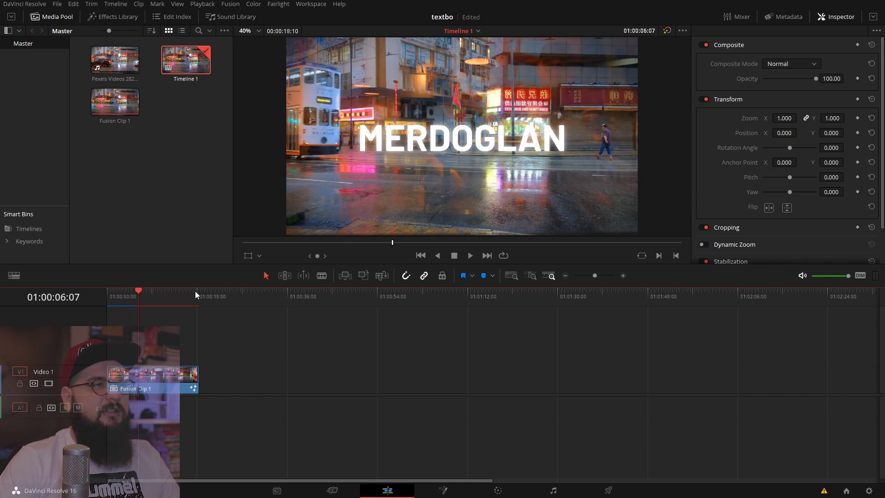
Set Playback > Render Cache to Smart and replay the timeline from the start
left_click(203, 4)
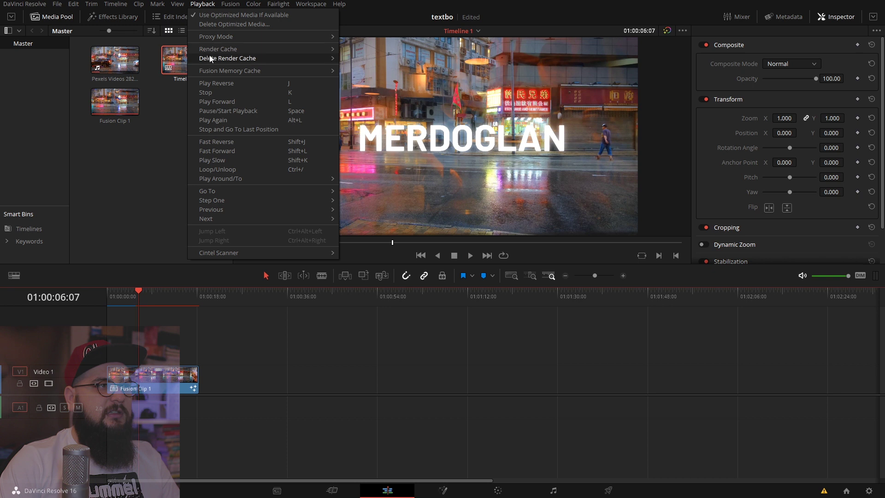
mouse_move(256, 48)
left_click(365, 60)
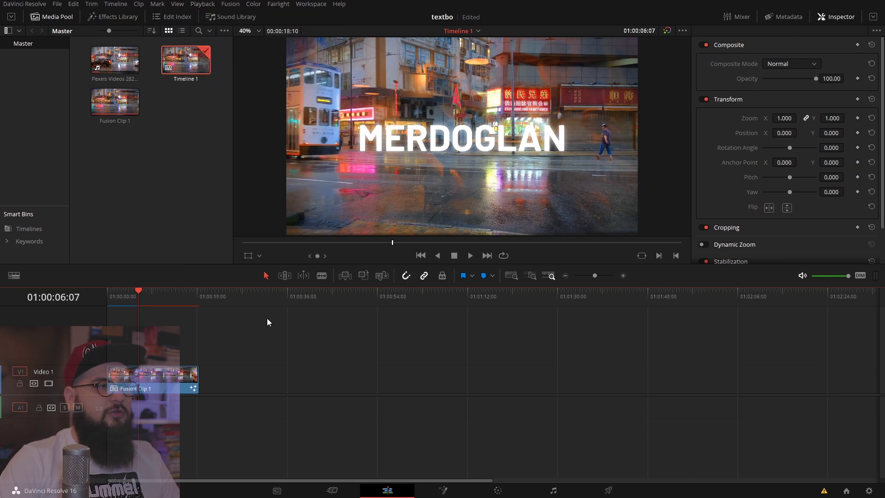
left_click_drag(136, 303, 128, 303)
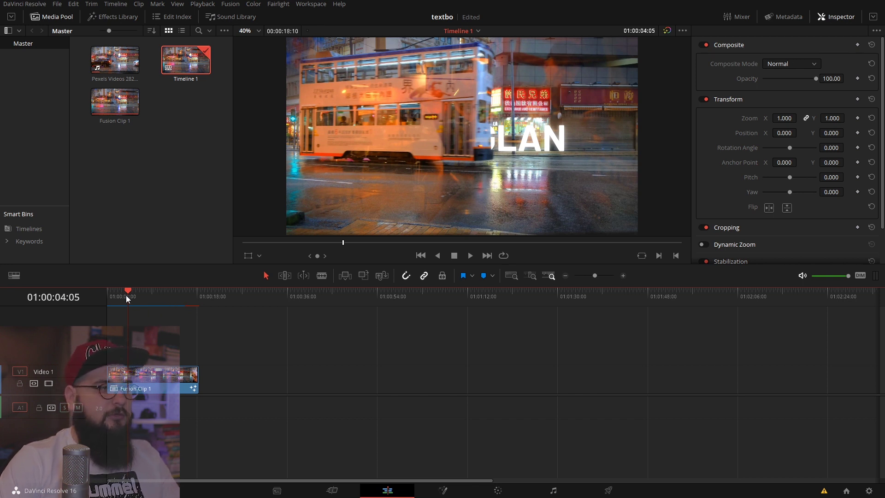
key("Home")
key("space")
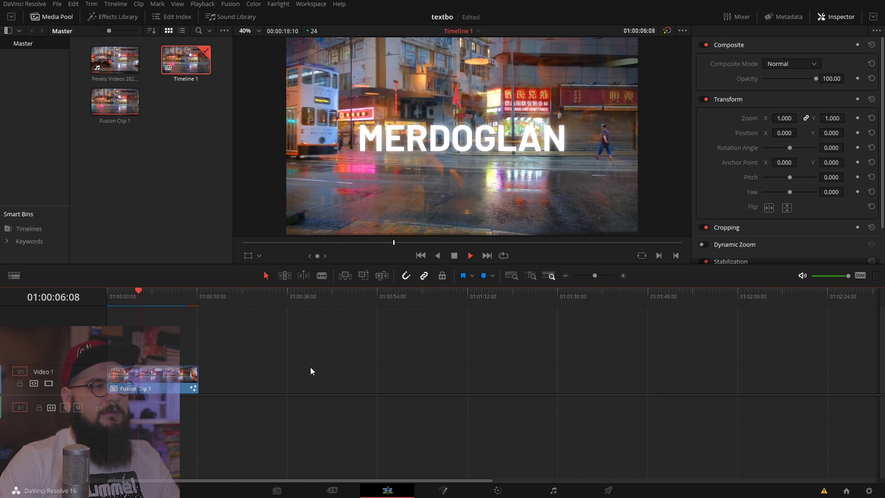
key("space")
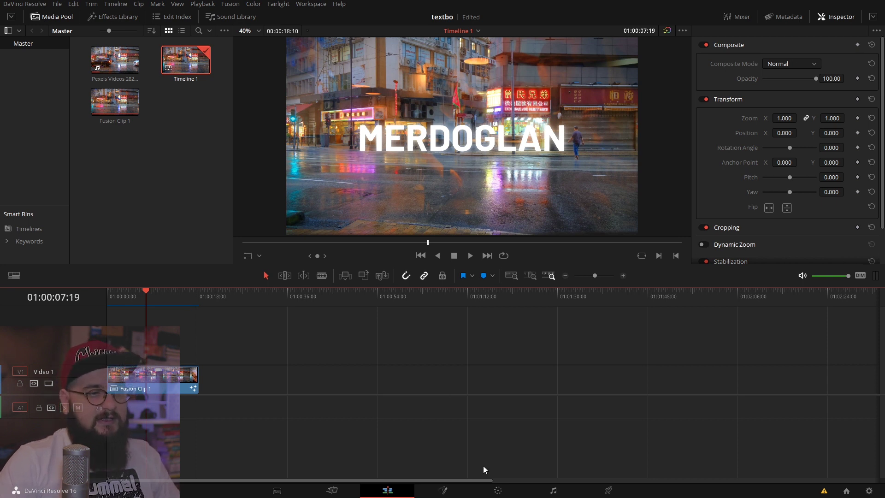
left_click(444, 491)
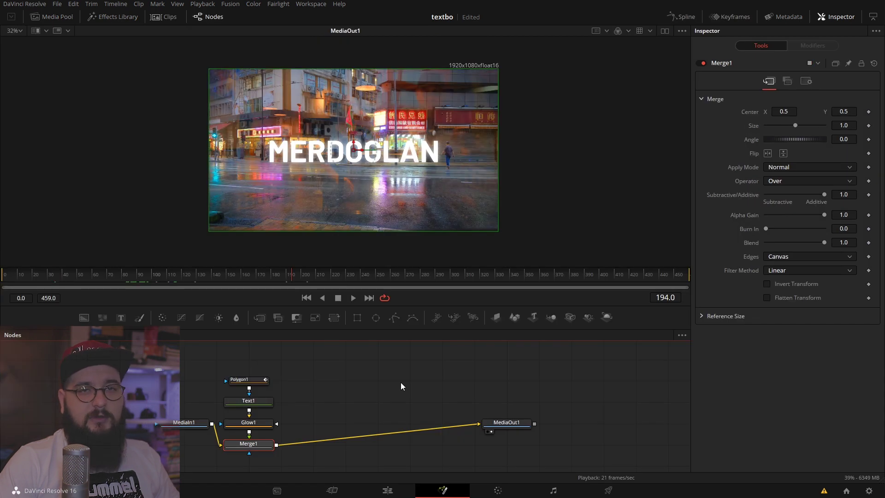
left_click_drag(298, 281, 387, 270)
key("shift+4")
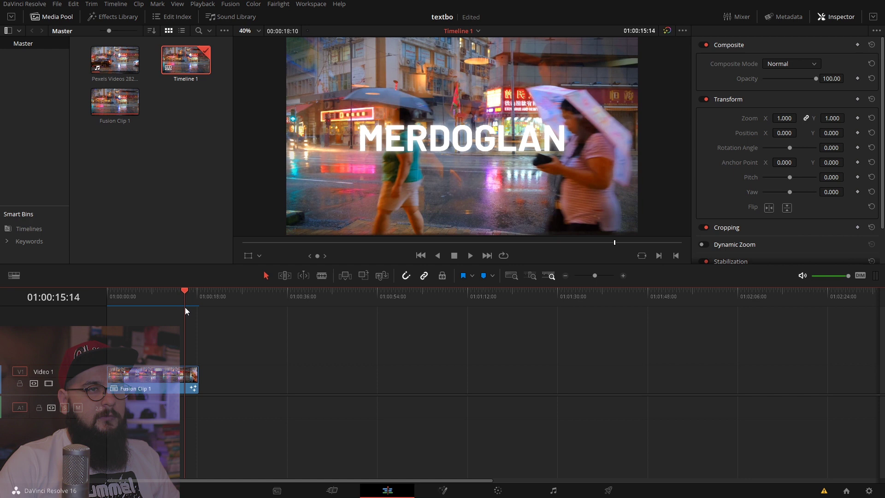
left_click_drag(186, 311, 145, 299)
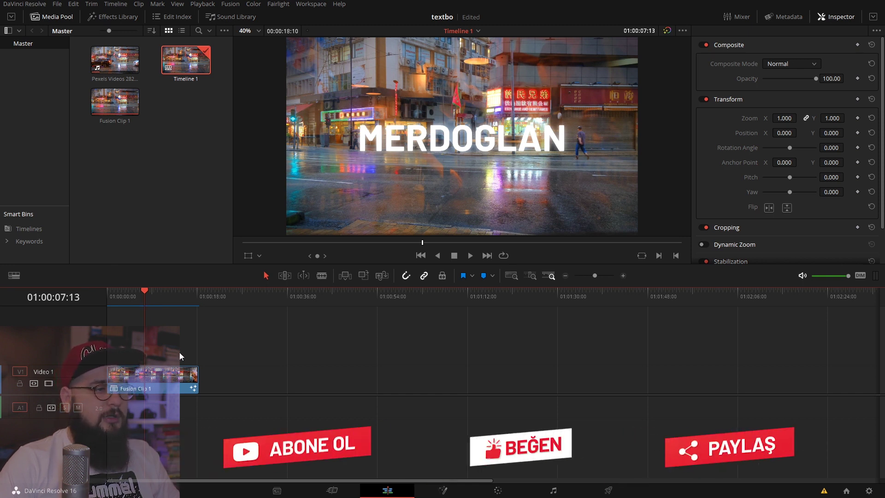
left_click_drag(149, 300, 179, 300)
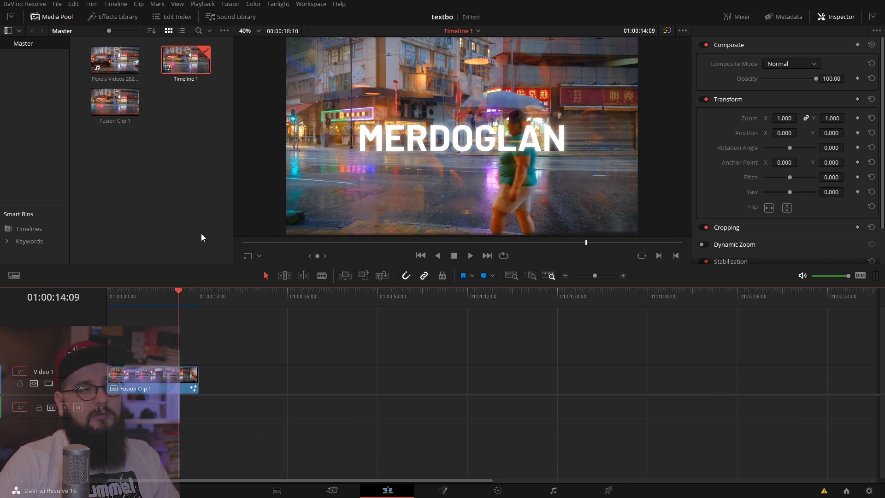
mouse_move(175, 308)
left_mouse_down()
mouse_move(115, 316)
mouse_move(148, 308)
left_mouse_up()
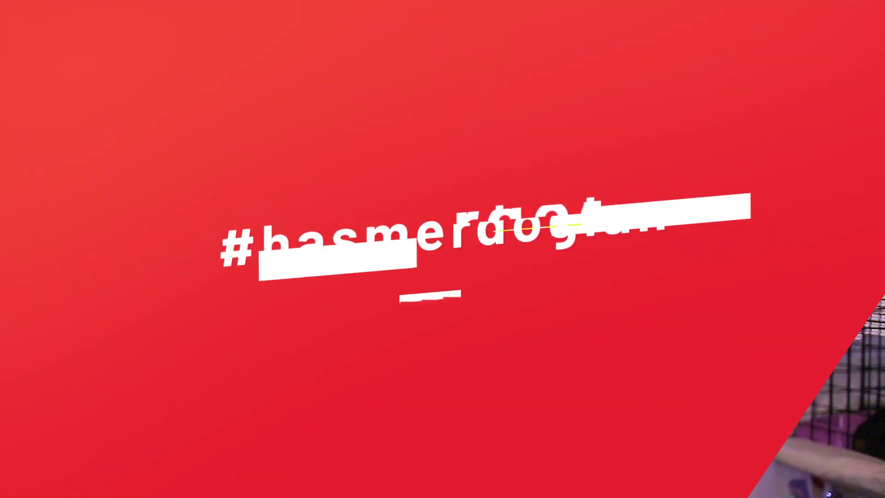